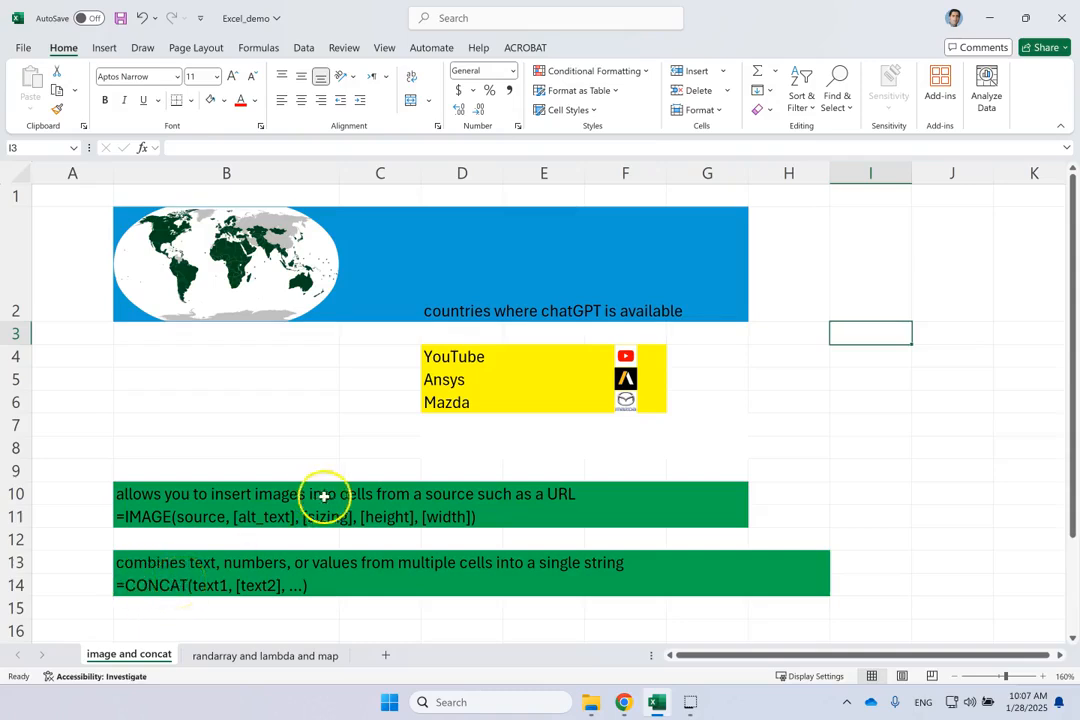
Step: Examine the IMAGE and CONCAT descriptions and syntax in the green notes of rows 10 to 14
scroll(535, 494, down, 1)
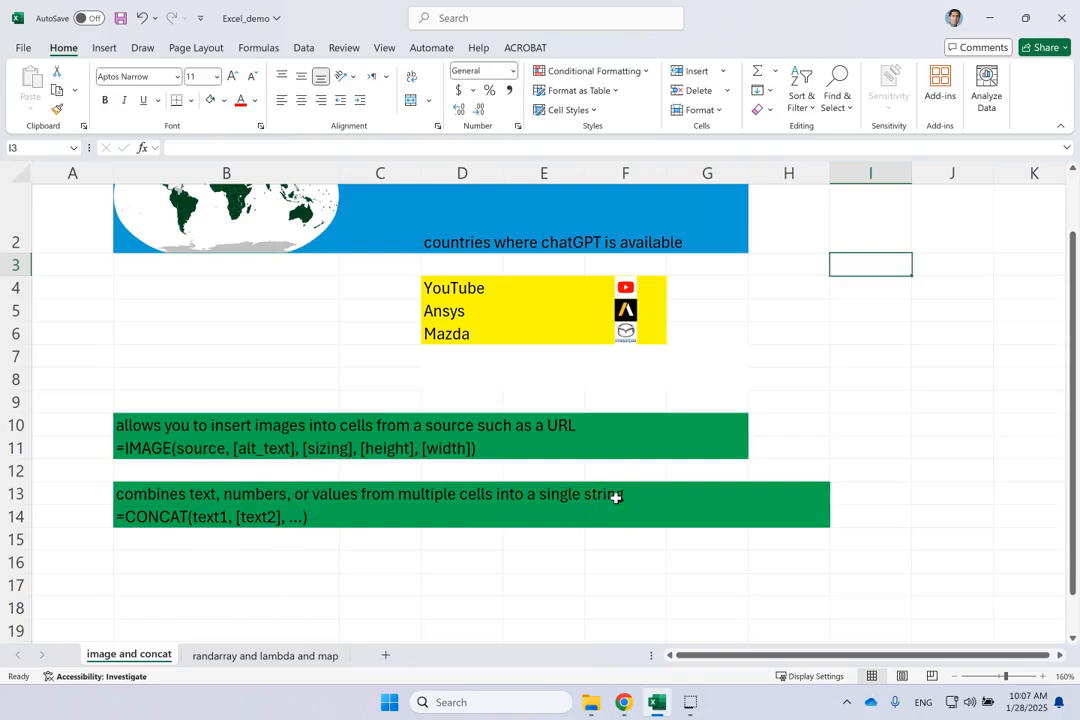
click(150, 448)
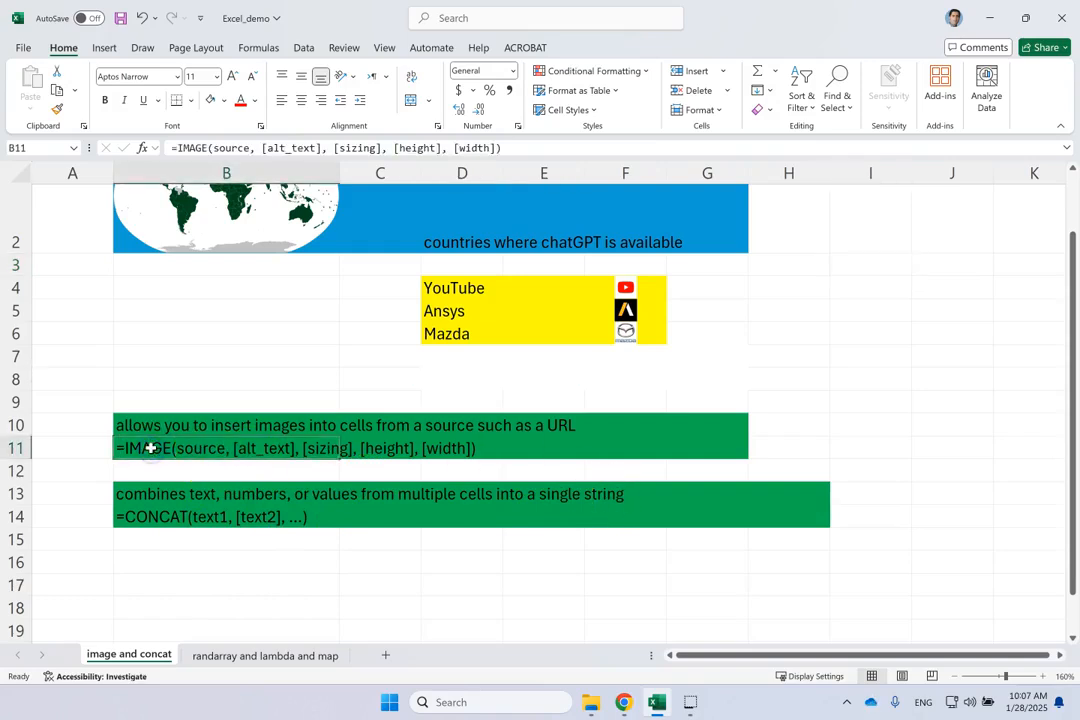
click(185, 381)
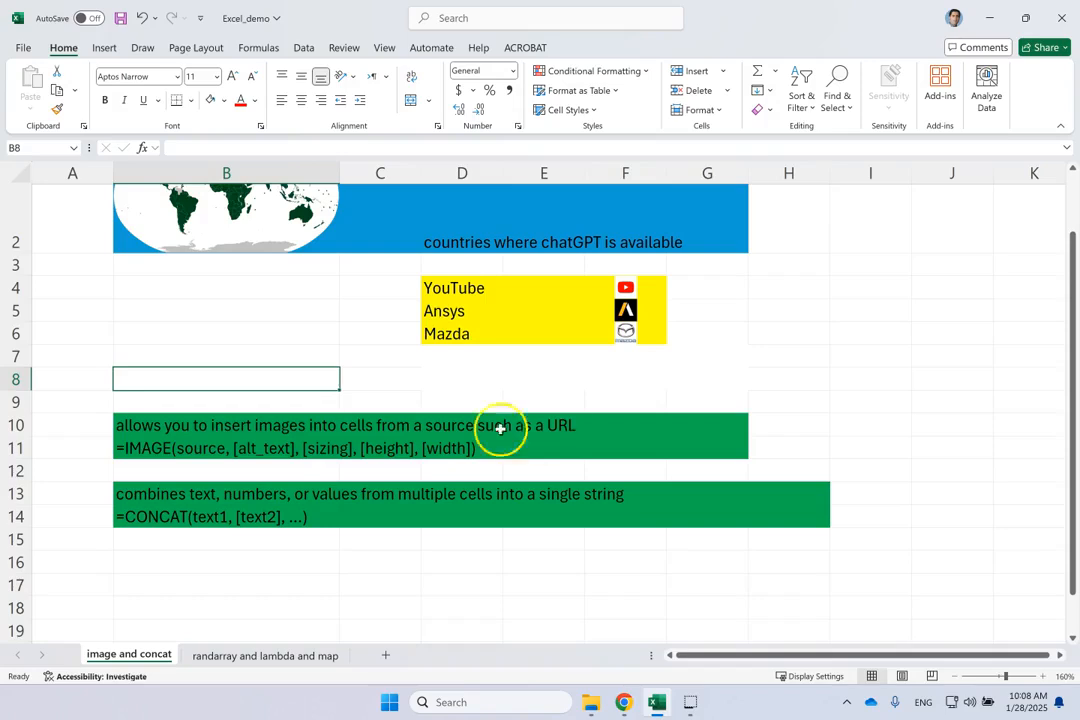
click(205, 447)
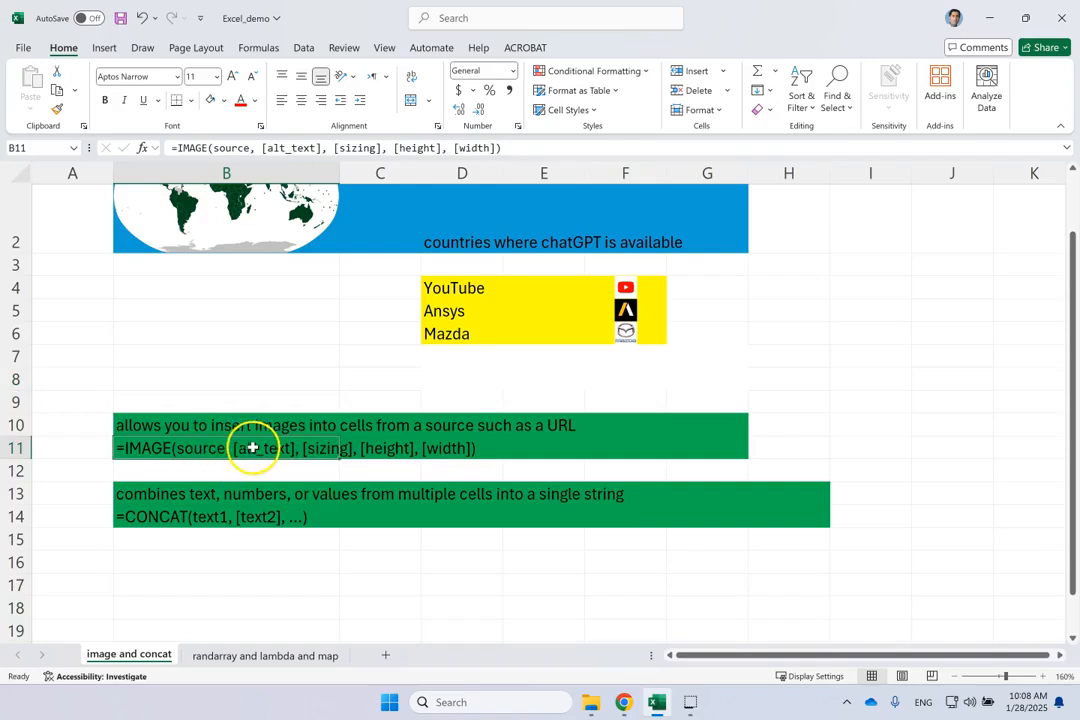
click(258, 361)
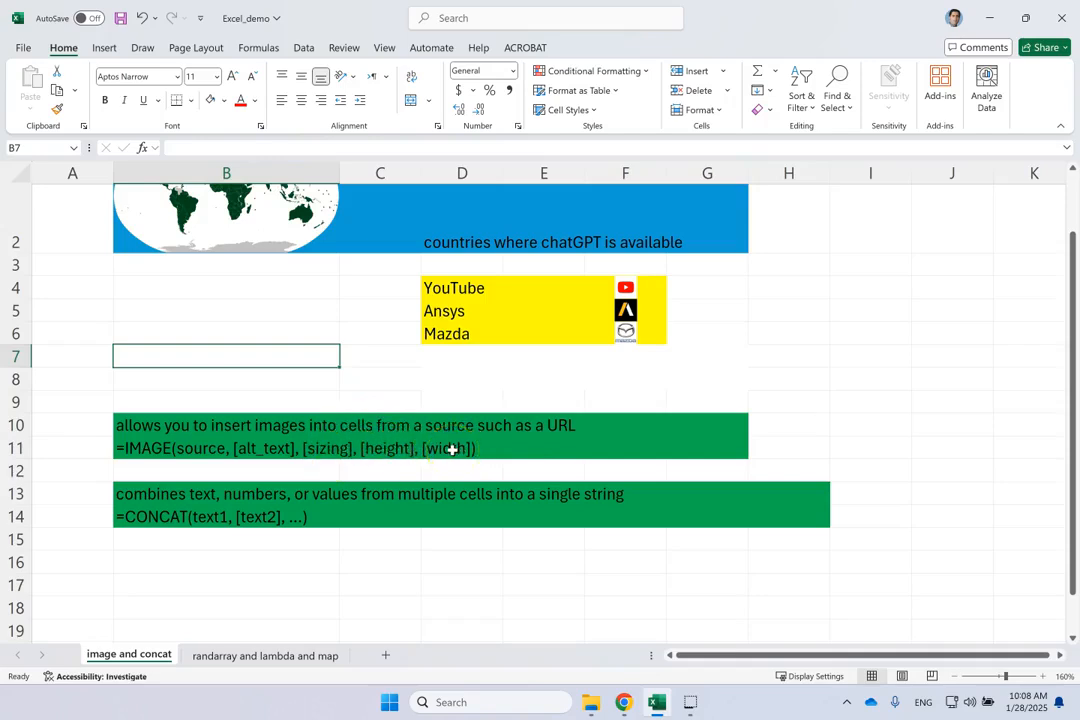
scroll(585, 399, up, 1)
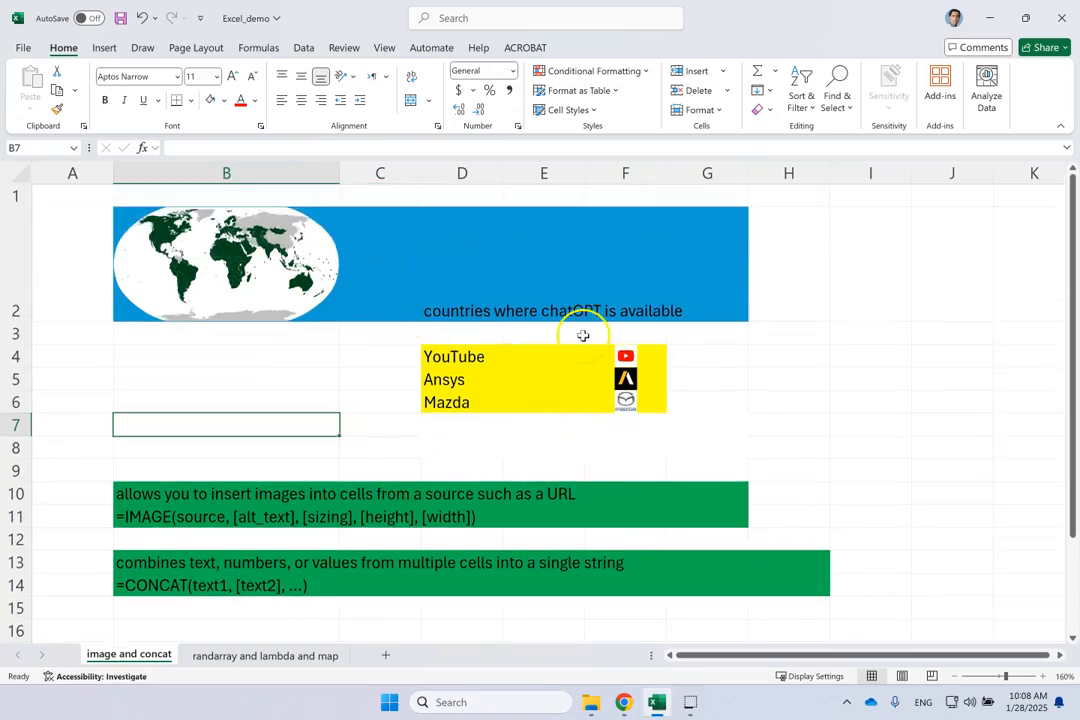
Step: Examine the IMAGE formula in B2 and its complete source URL without changing it
click(273, 250)
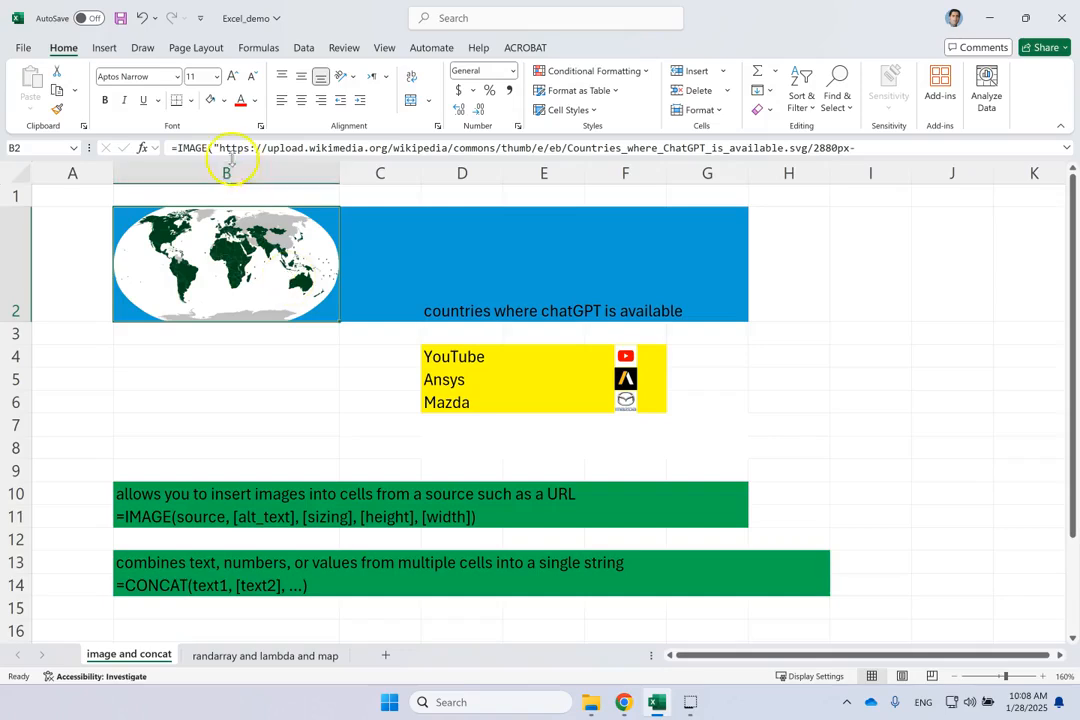
click(826, 148)
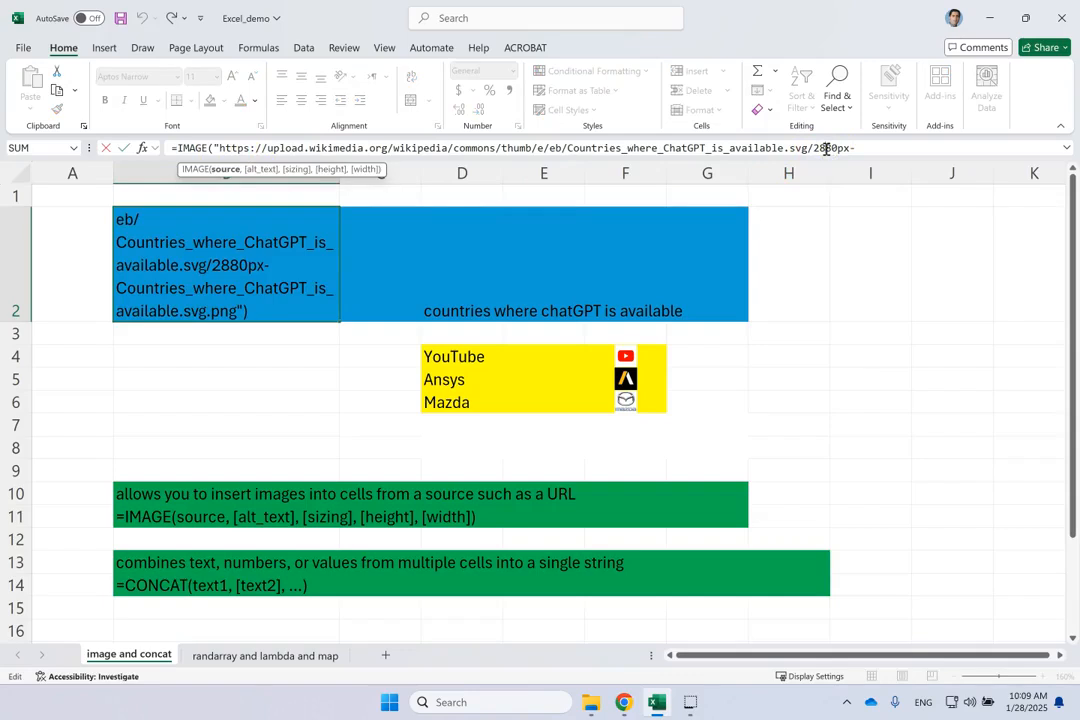
drag(856, 148, 918, 249)
key(Escape)
click(250, 259)
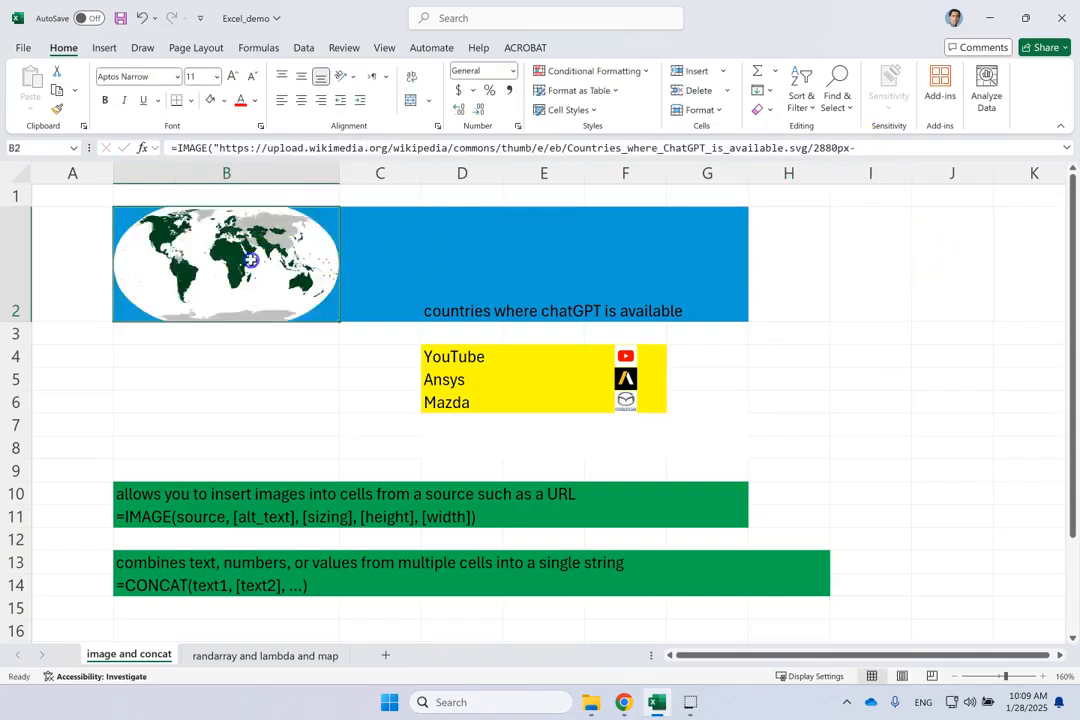
click(263, 148)
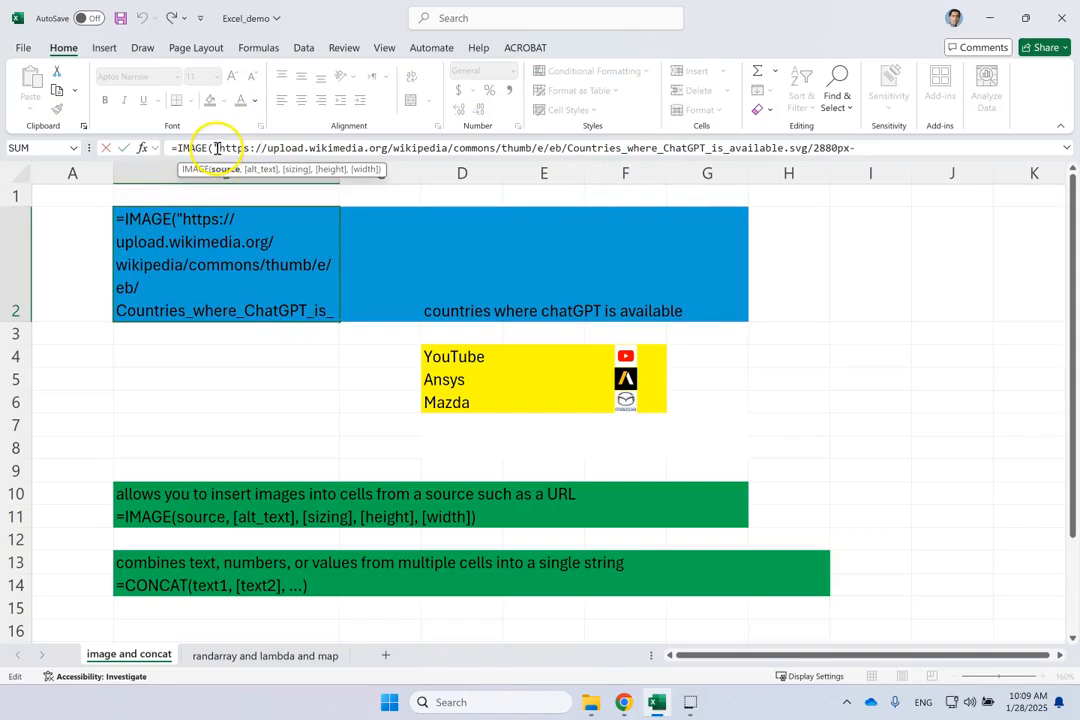
click(856, 338)
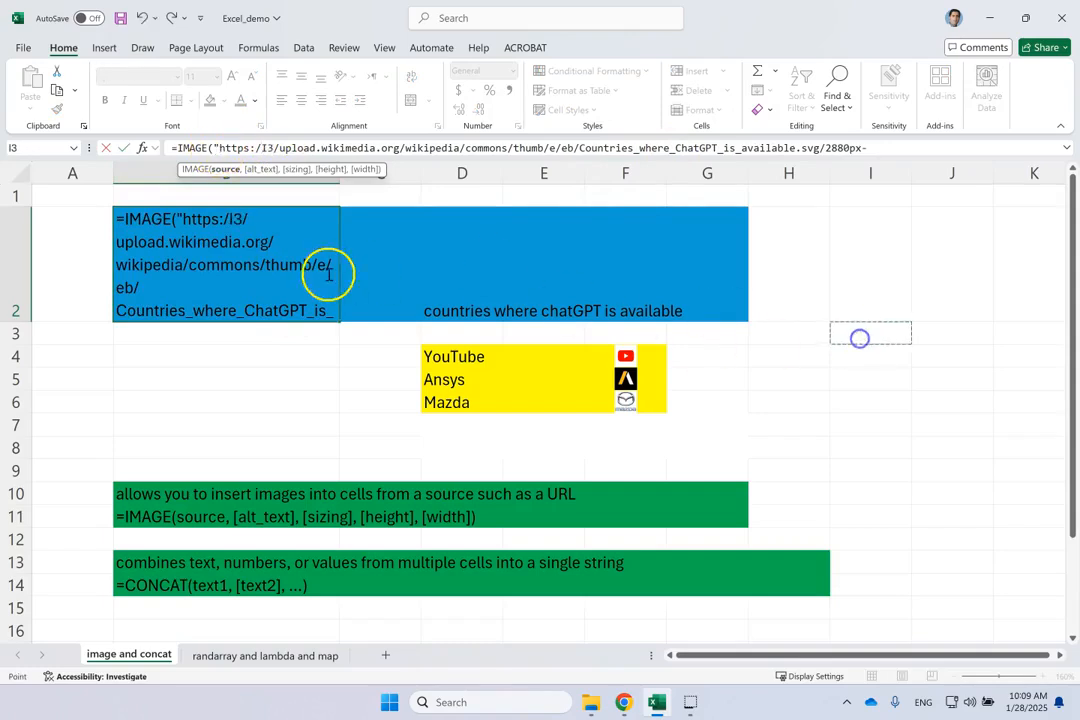
key(Escape)
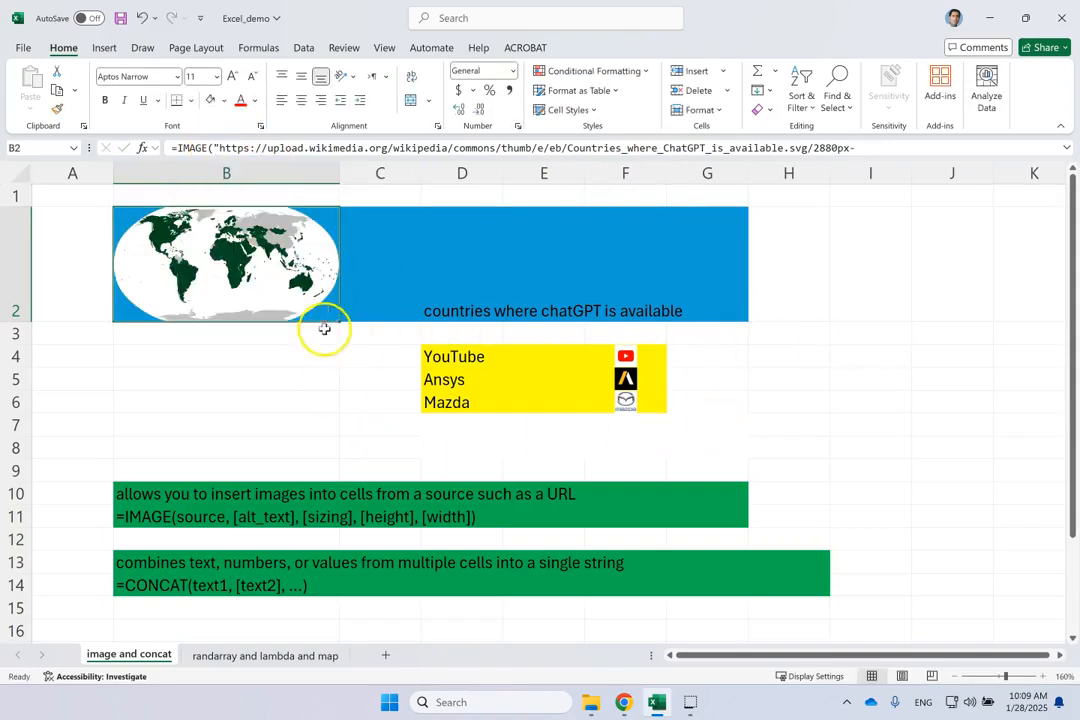
Step: Copy the source URL from B2's IMAGE formula, view it in a new Chrome tab, and return to Excel
drag(219, 147, 436, 155)
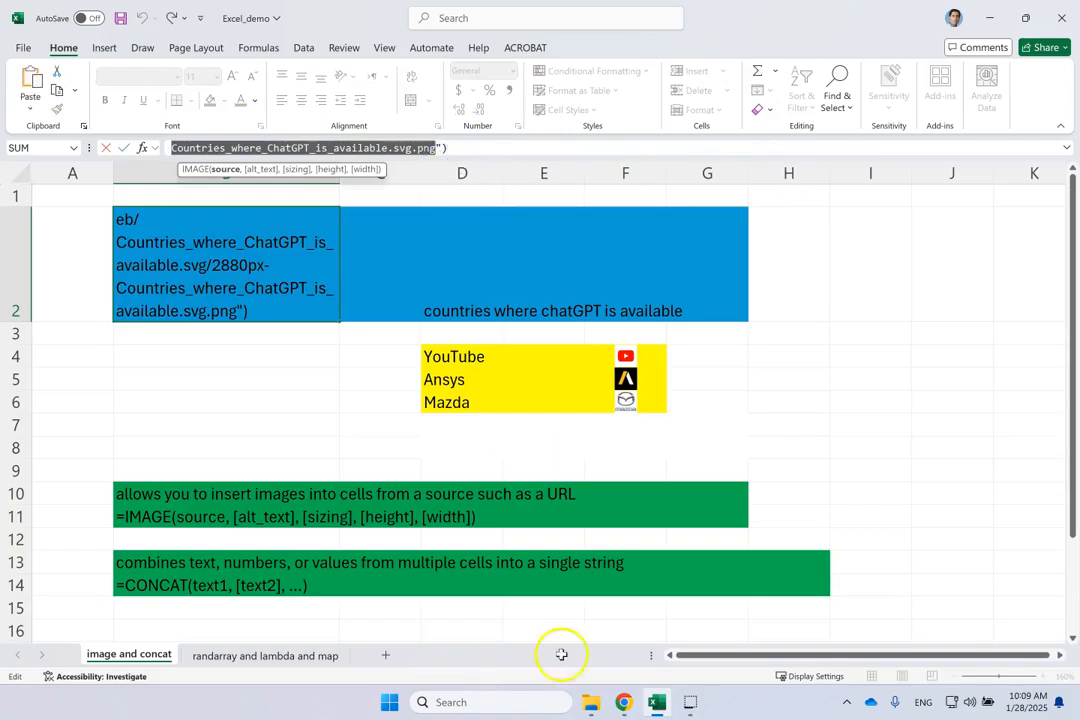
mouse_move(619, 706)
click(712, 605)
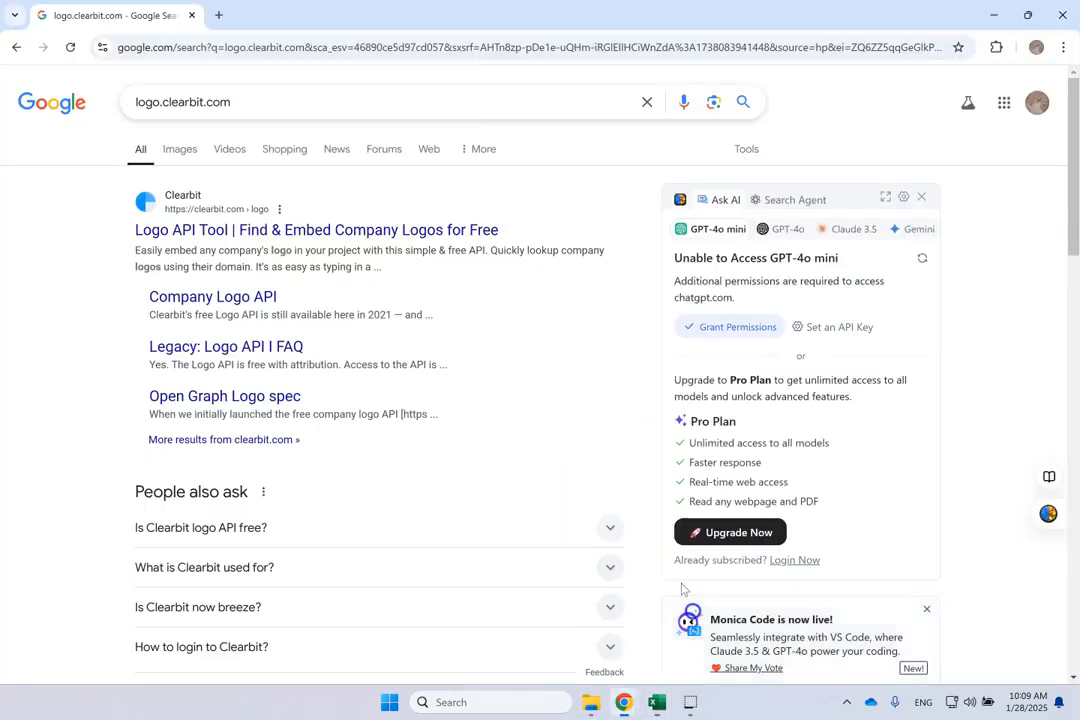
click(221, 14)
text(https://upload.wikimedia.org/wikipedia/commons/thumb/e/eb/Countries_where_ChatGPT_is_available.svg/2880px-Countries_where_ChatGPT_is_available.svg.png)
key(Return)
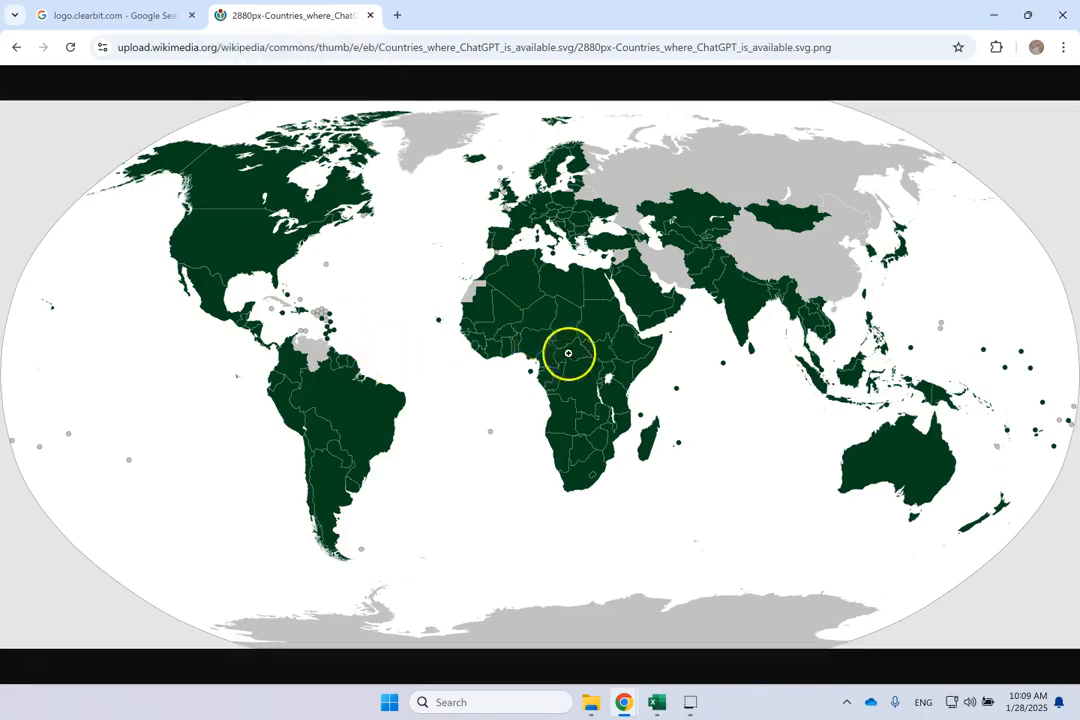
click(656, 700)
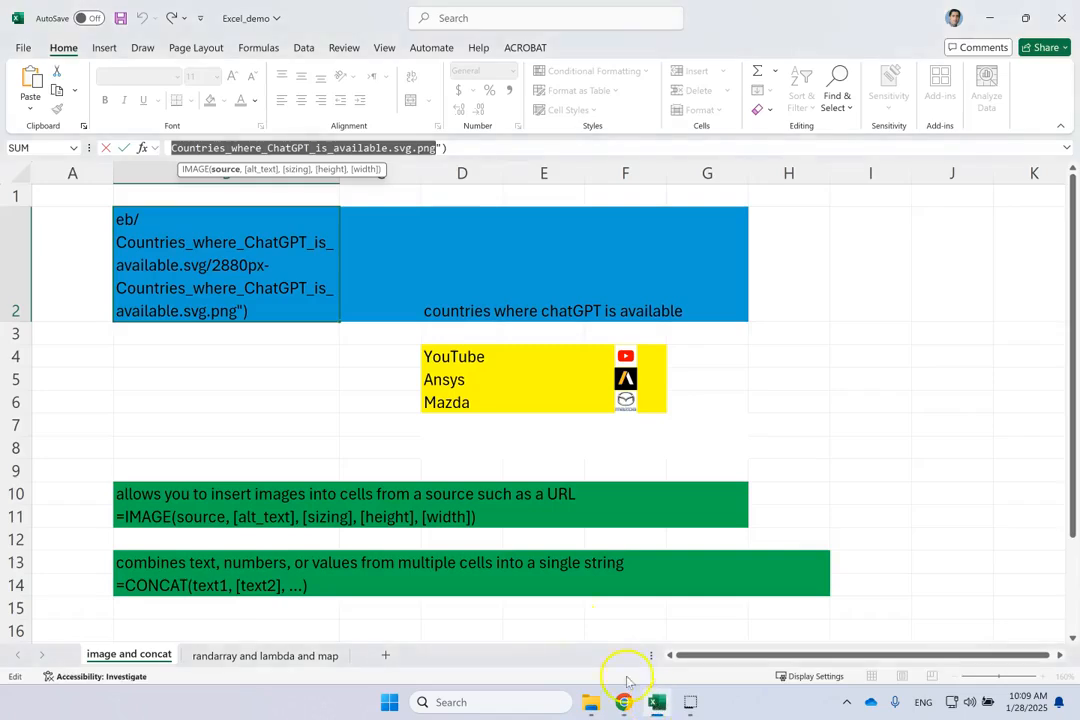
click(362, 243)
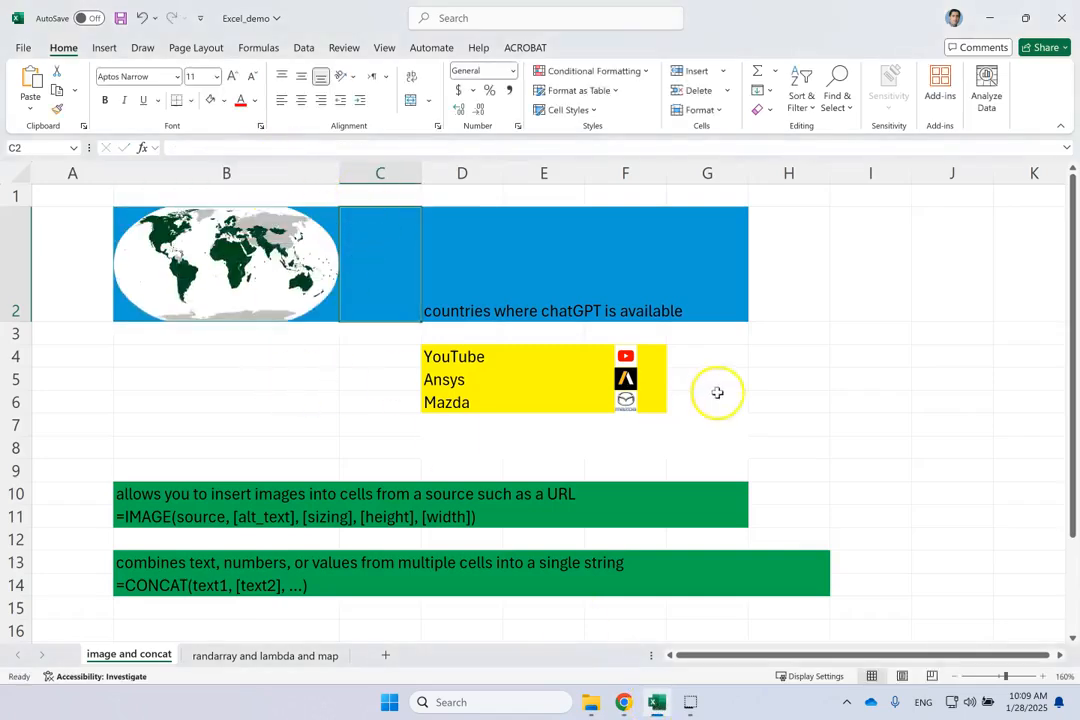
Step: Draft an IMAGE formula in B8 with the copied map URL as source and "ChatGPT Countries" as alternative text
click(160, 446)
text(=image()
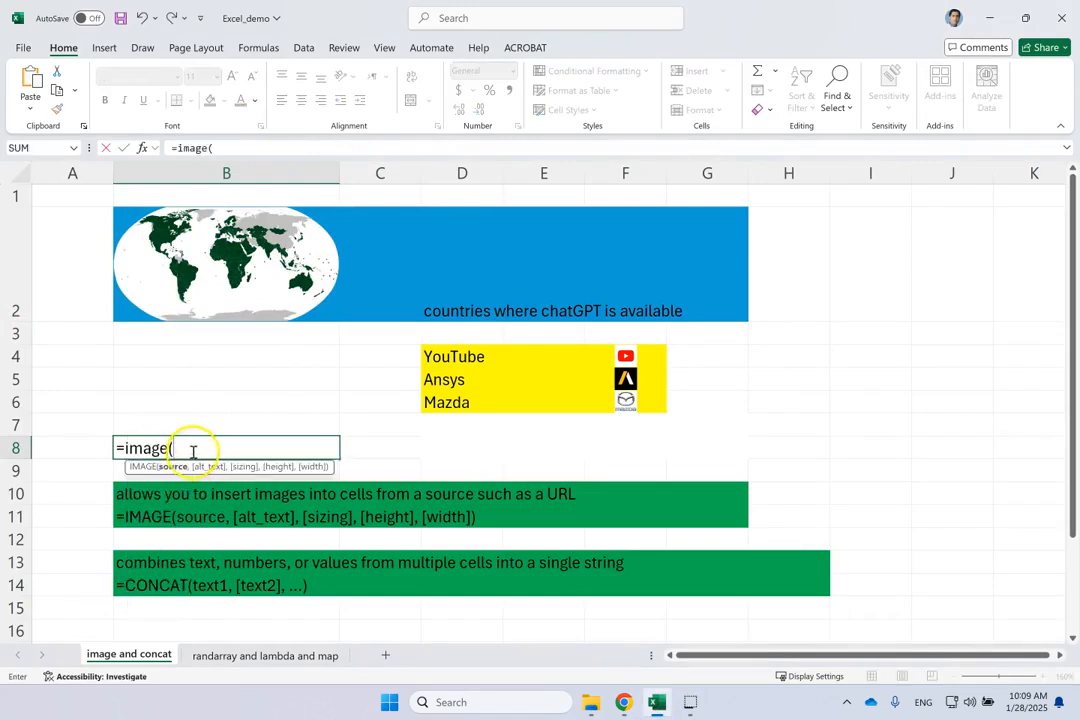
text(")
text(https://upload.wikimedia.org/wikipedia/commons/thumb/e/eb/Countries_where_ChatGPT_is_available.svg/2880px-Countries_where_ChatGPT_is_available.svg.png)
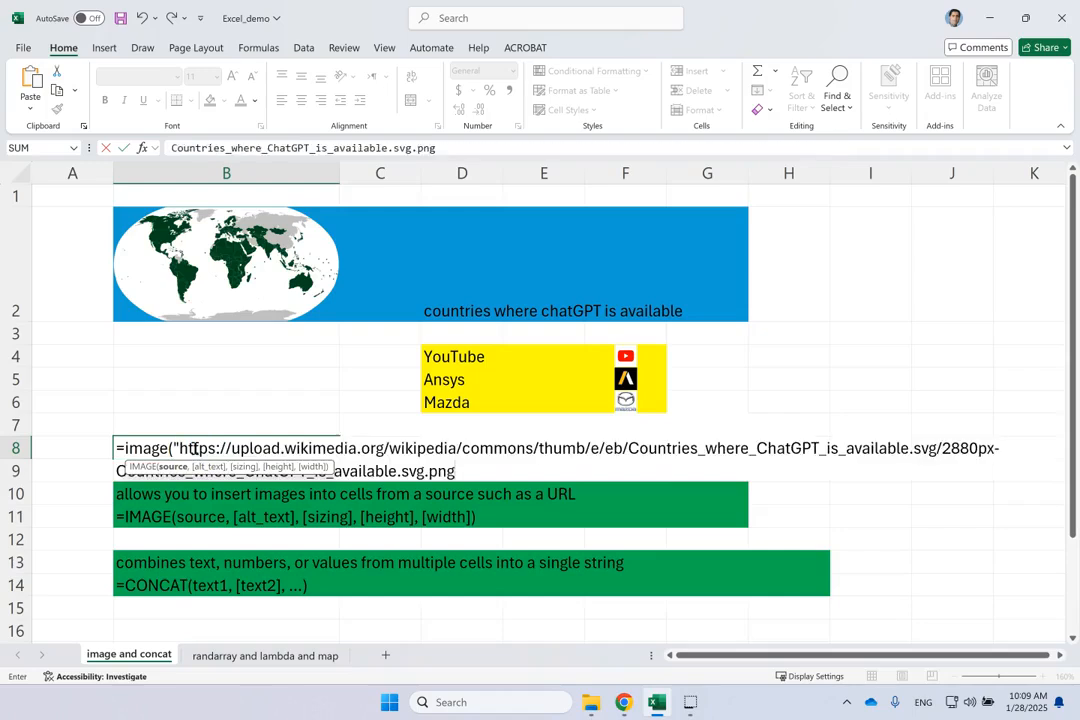
text(","Chat)
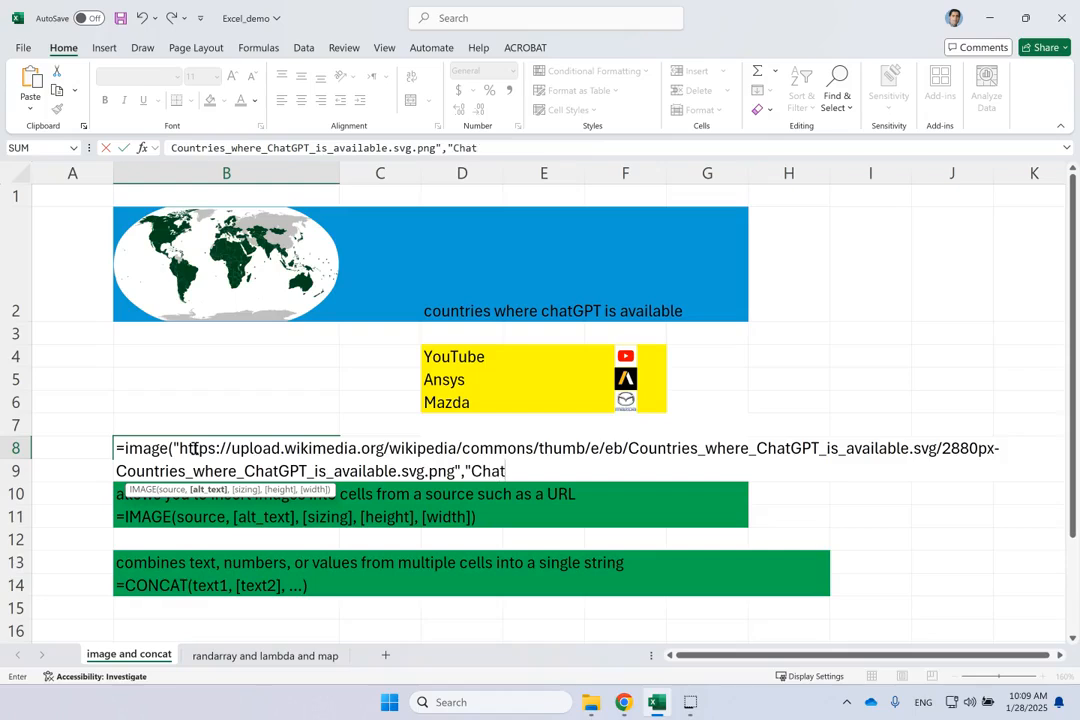
text(cOuntries)
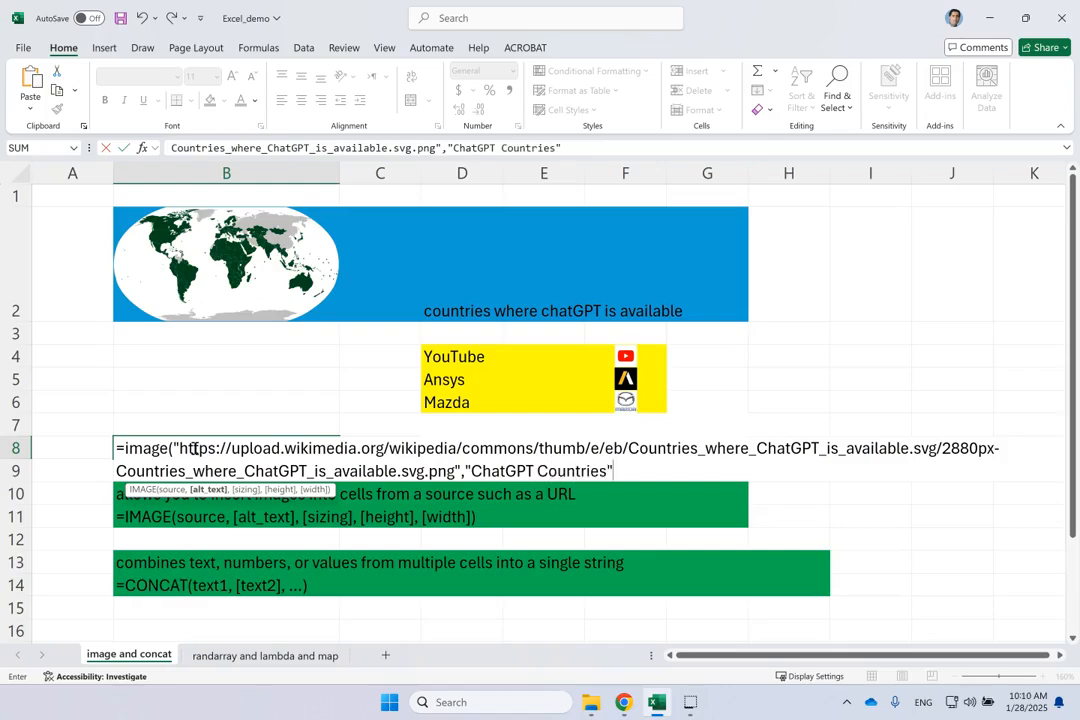
Step: Review the sizing options of B8's IMAGE formula, from Fit cell to Custom size, and discard the draft
text(",)
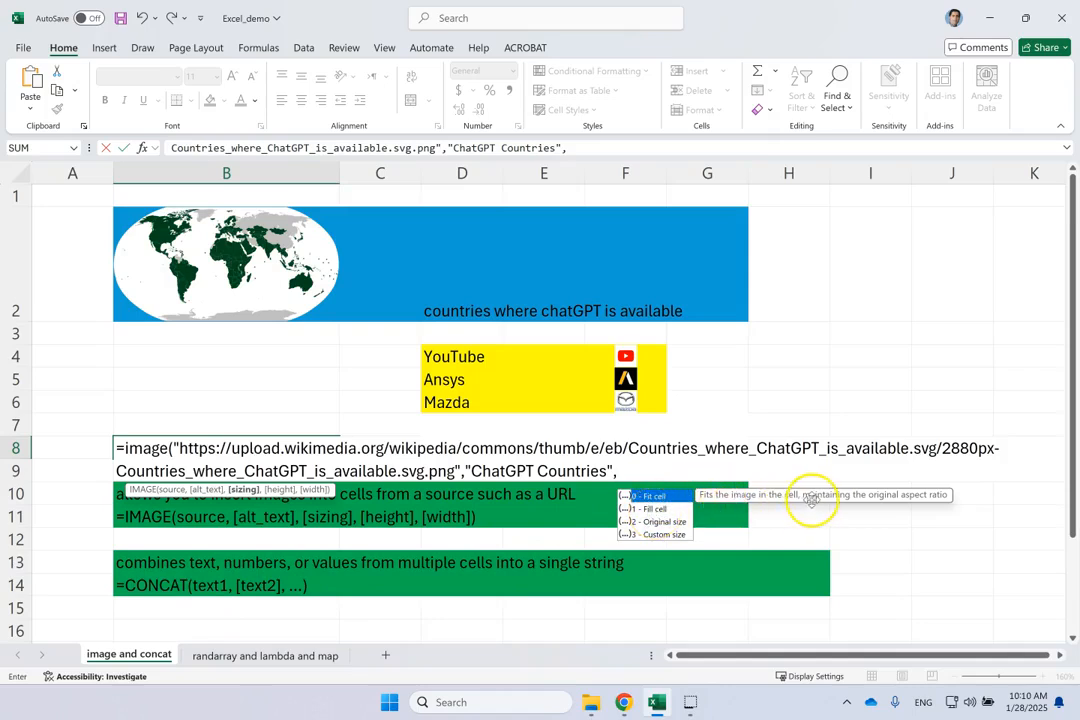
click(659, 510)
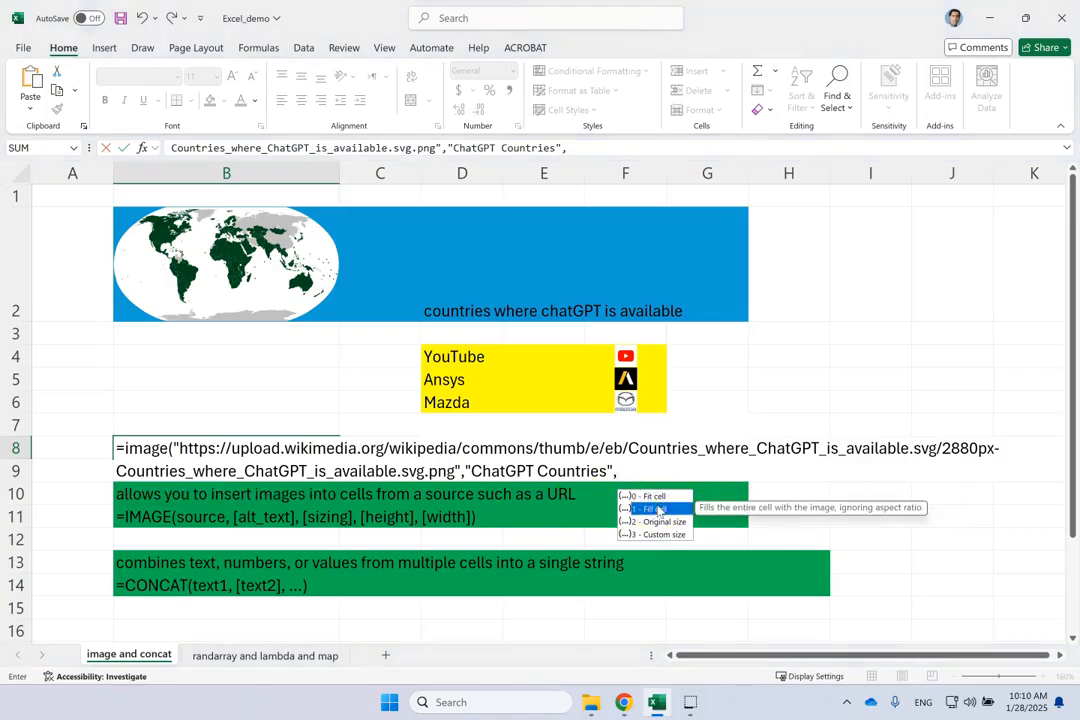
click(662, 522)
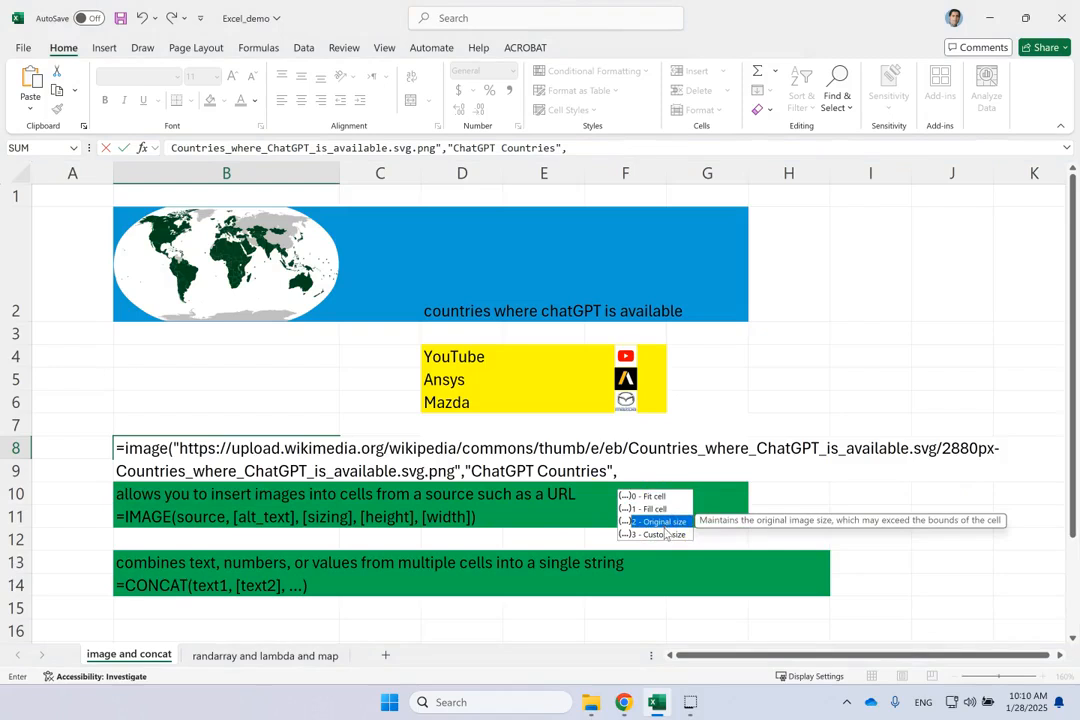
click(661, 536)
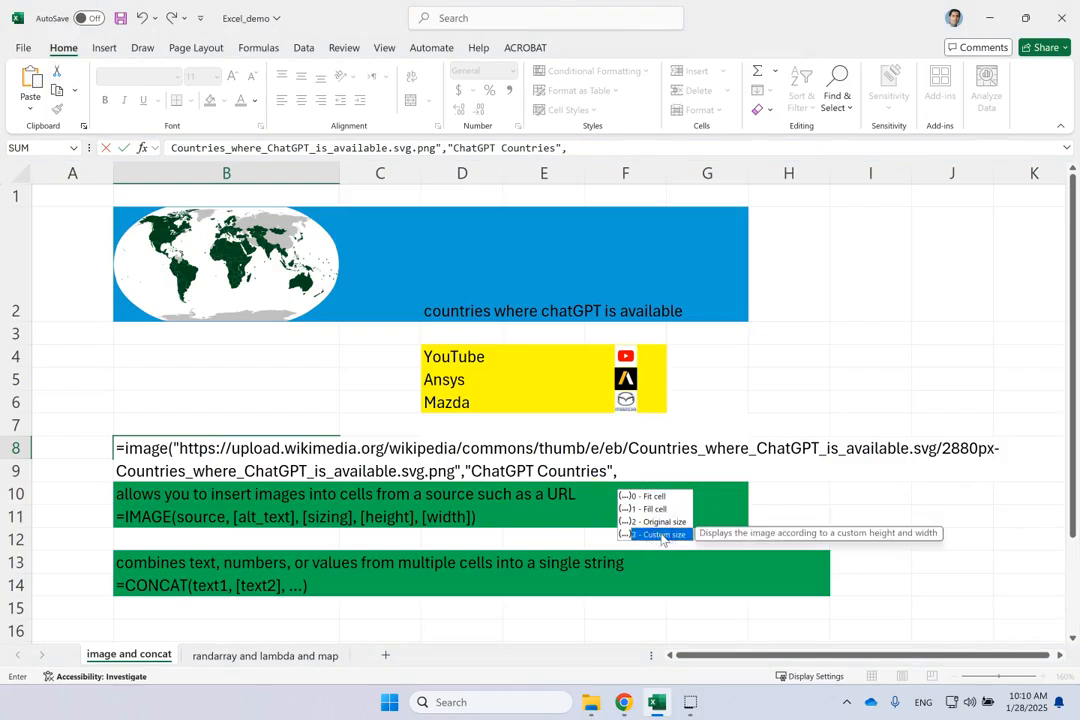
click(782, 385)
key(Escape)
click(893, 430)
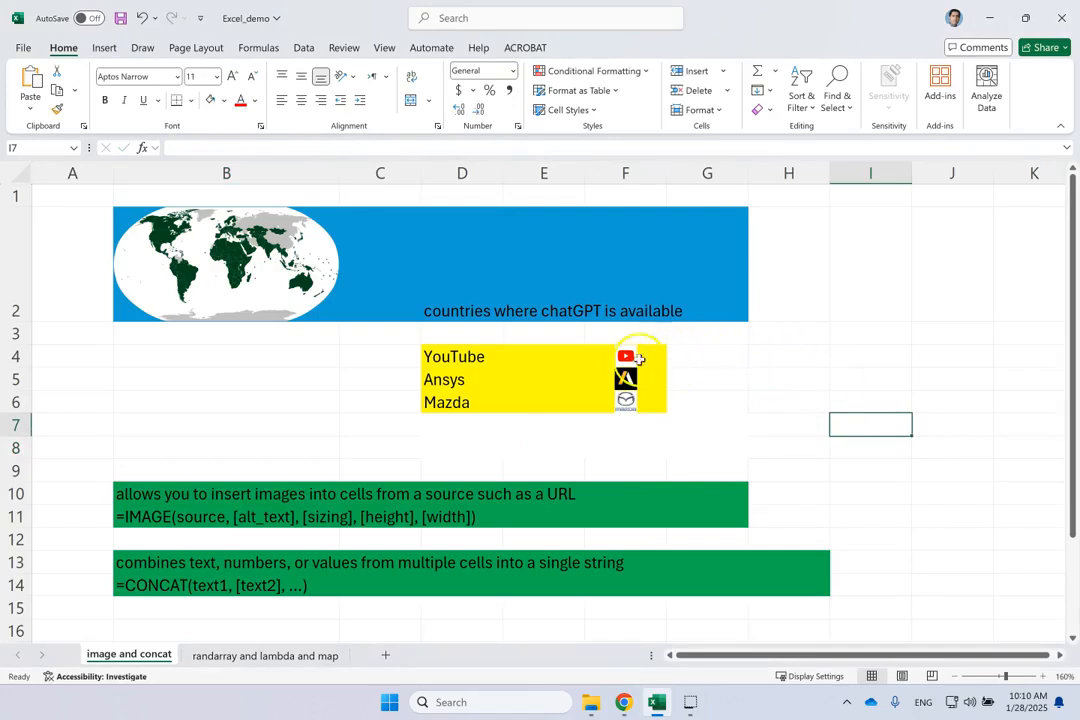
Step: Check the logo formula in F4 and the company names YouTube, Ansys and Mazda in D4 to D6
click(596, 359)
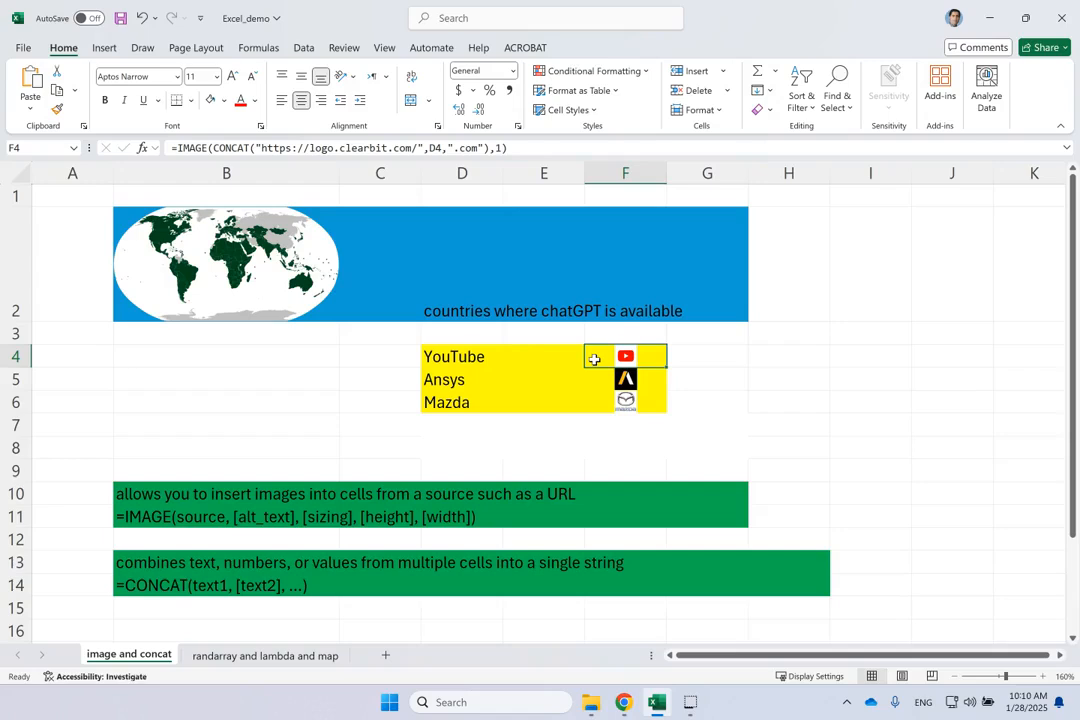
click(540, 428)
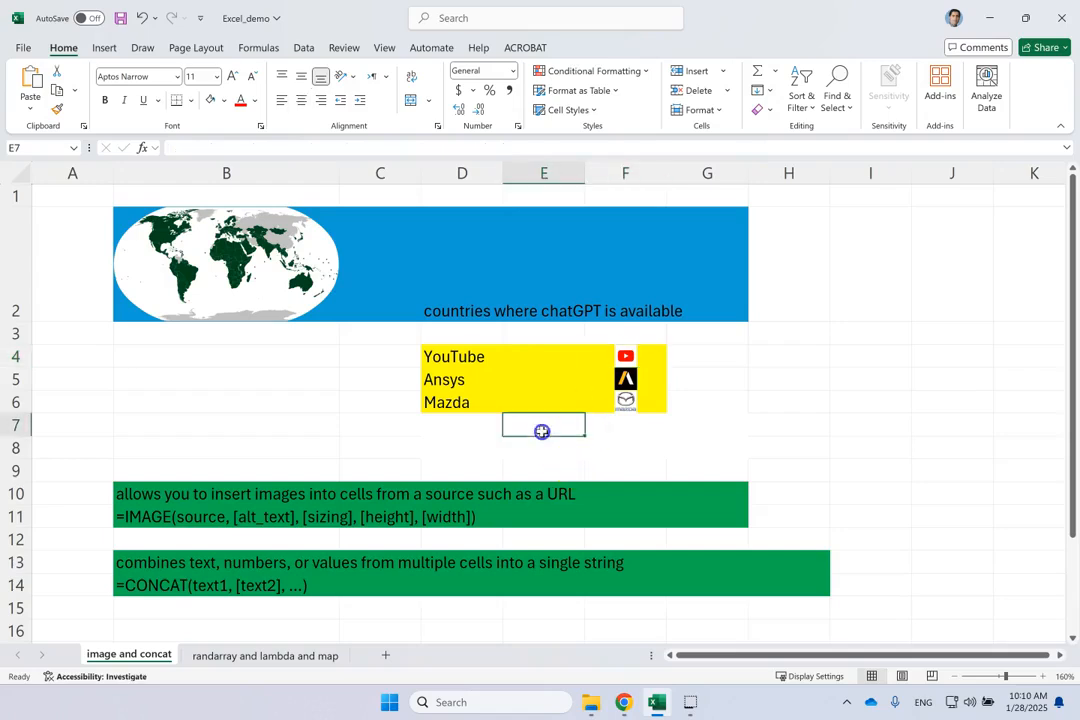
click(465, 355)
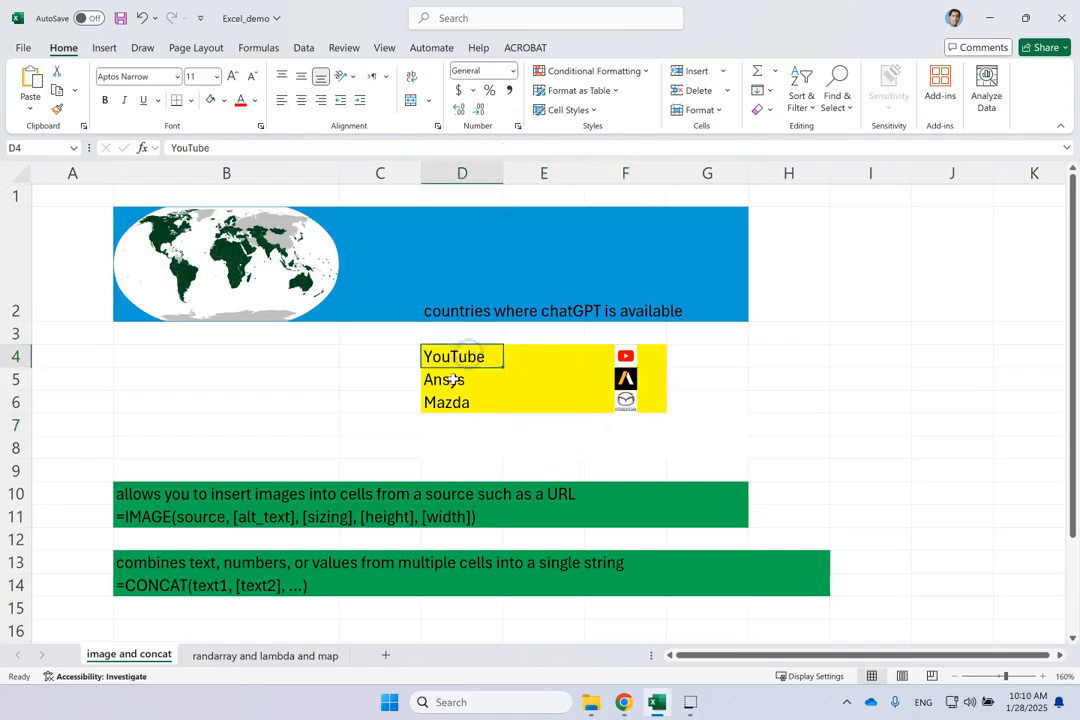
click(452, 381)
click(448, 398)
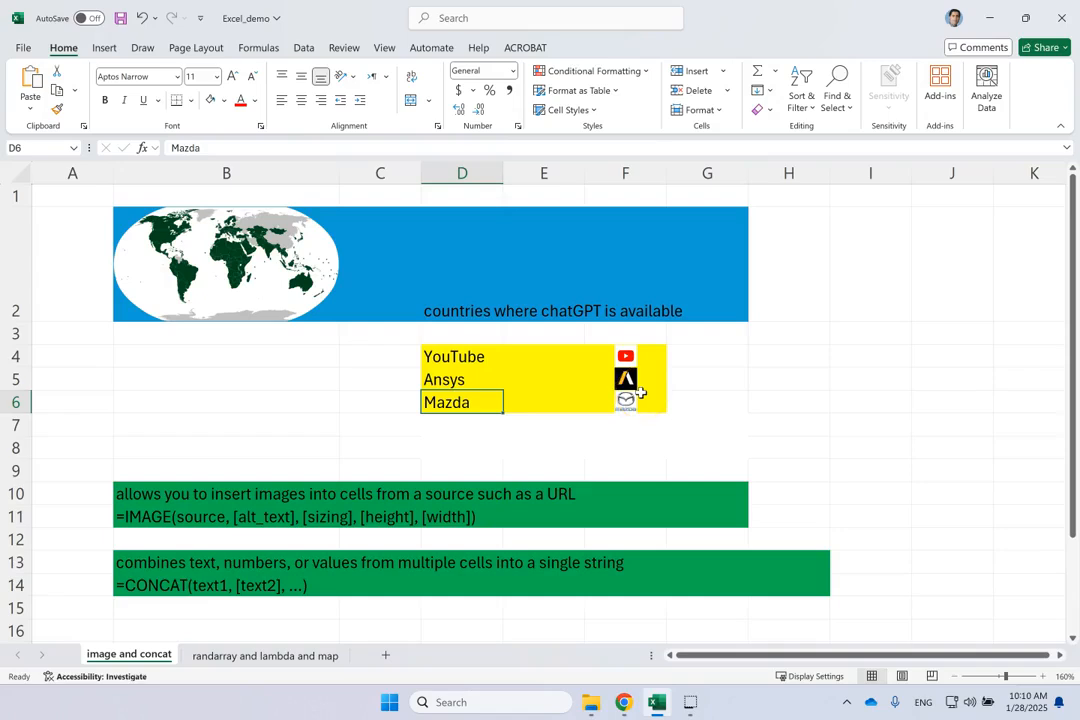
Step: Examine how F4's IMAGE formula uses CONCAT to join the logo.clearbit.com address, D4 and ".com"
click(648, 355)
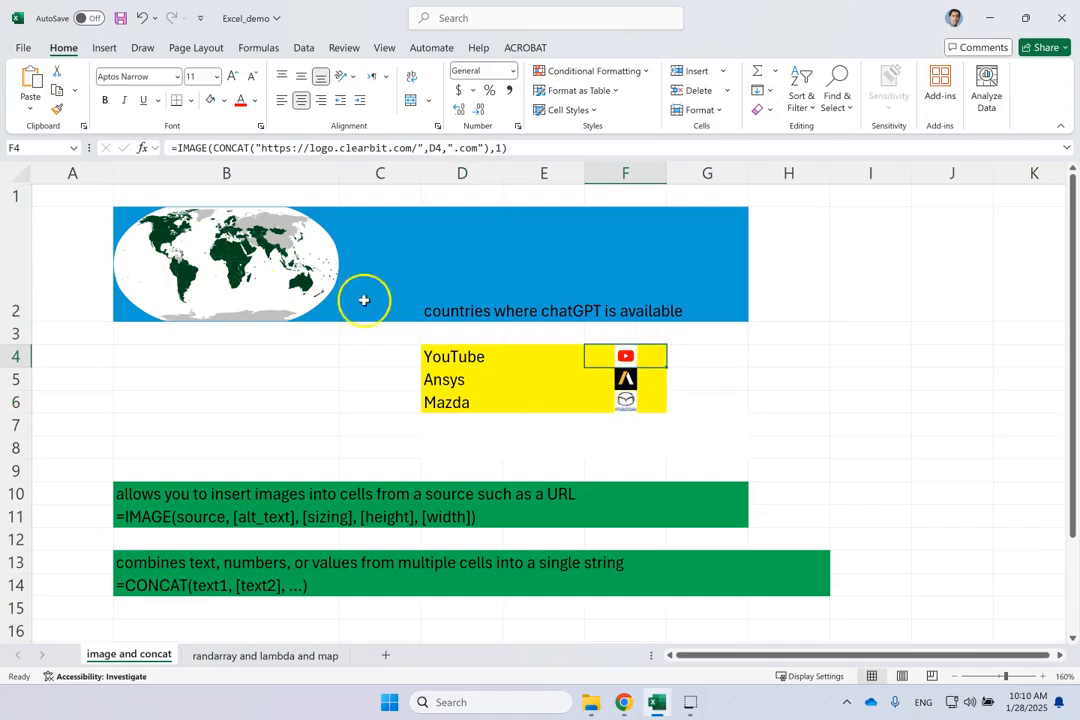
drag(212, 148, 413, 148)
click(246, 148)
text(()
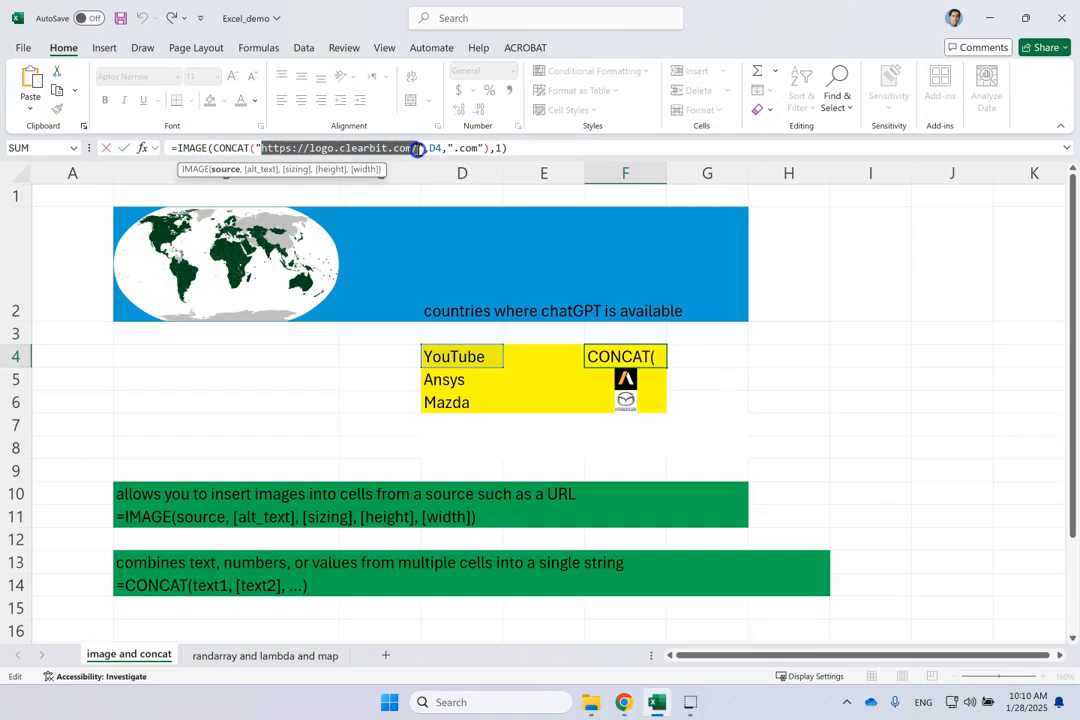
drag(417, 148, 418, 148)
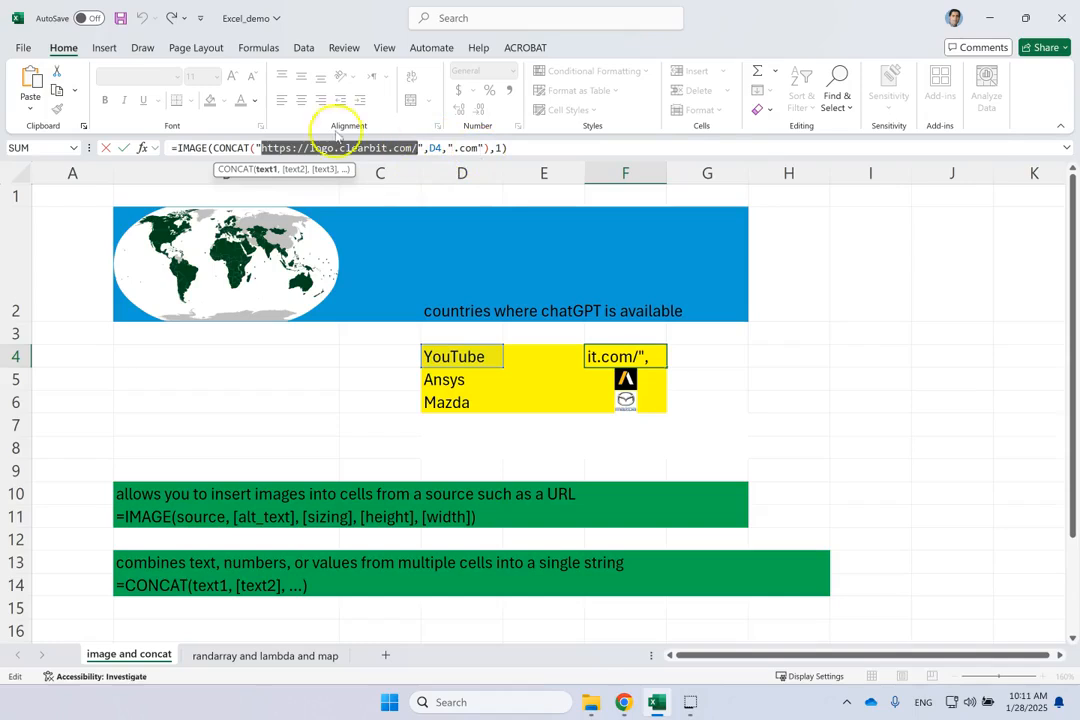
click(186, 148)
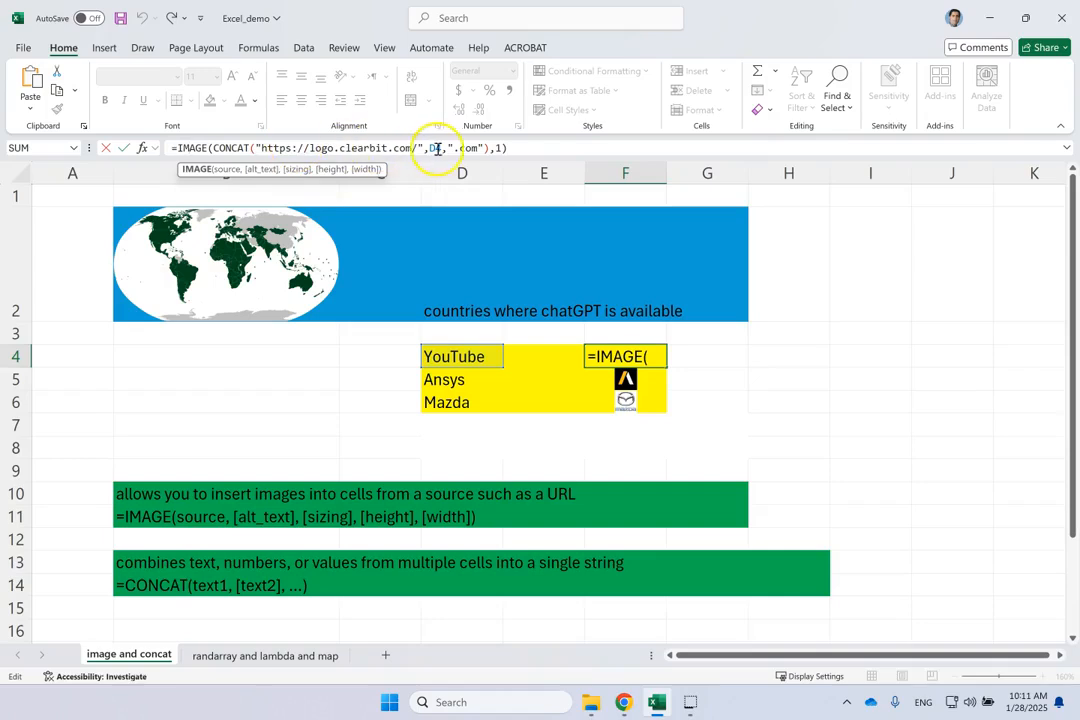
click(800, 383)
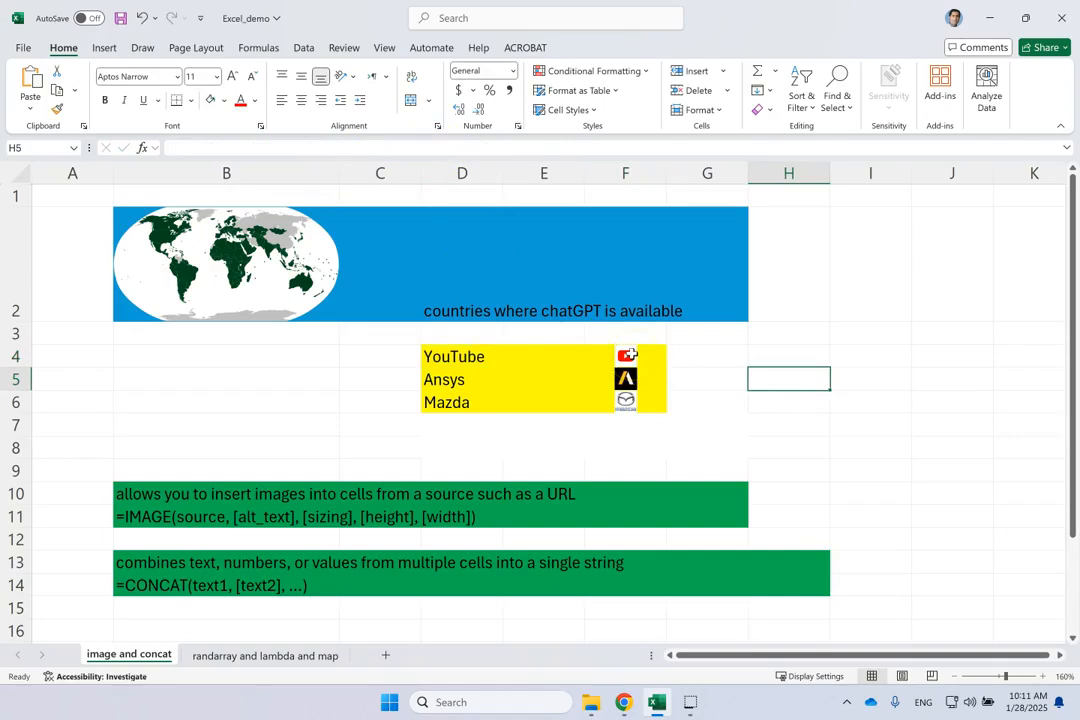
Step: Check the last argument of F4's IMAGE formula and discard the edit
click(629, 355)
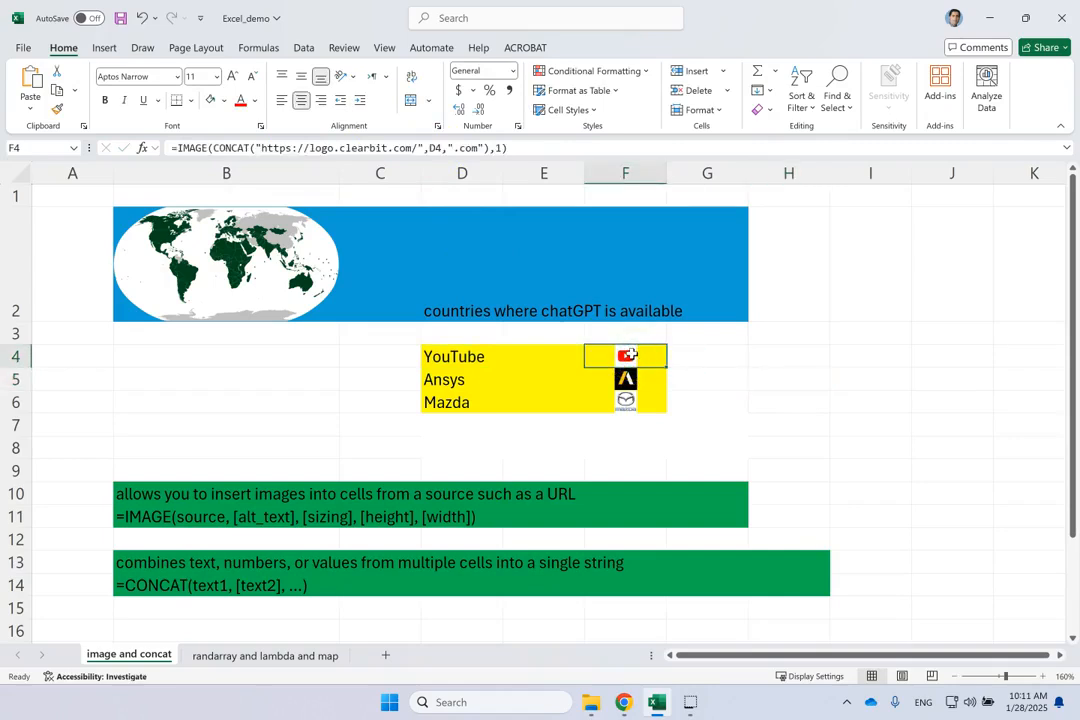
click(501, 149)
click(495, 150)
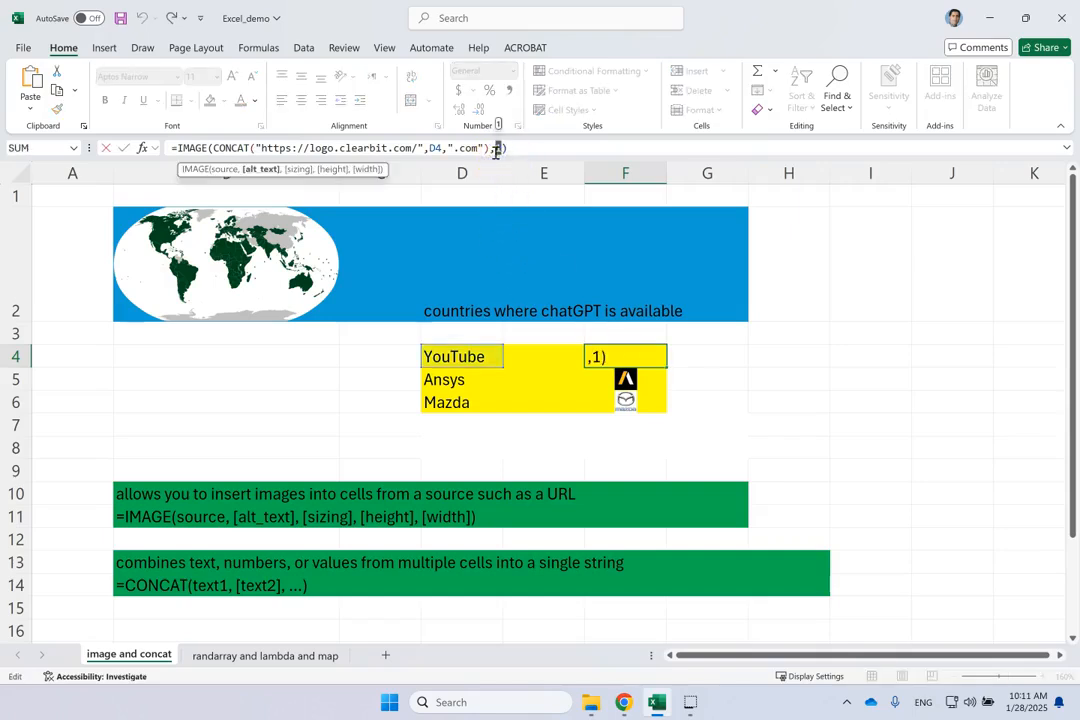
click(728, 365)
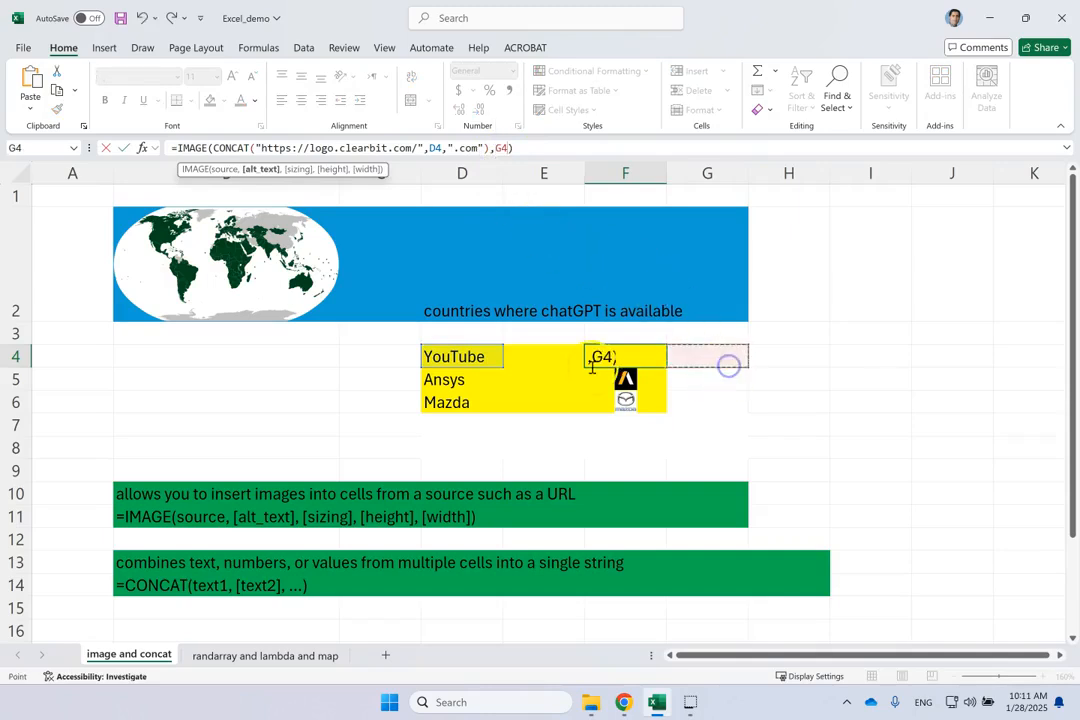
key(Escape)
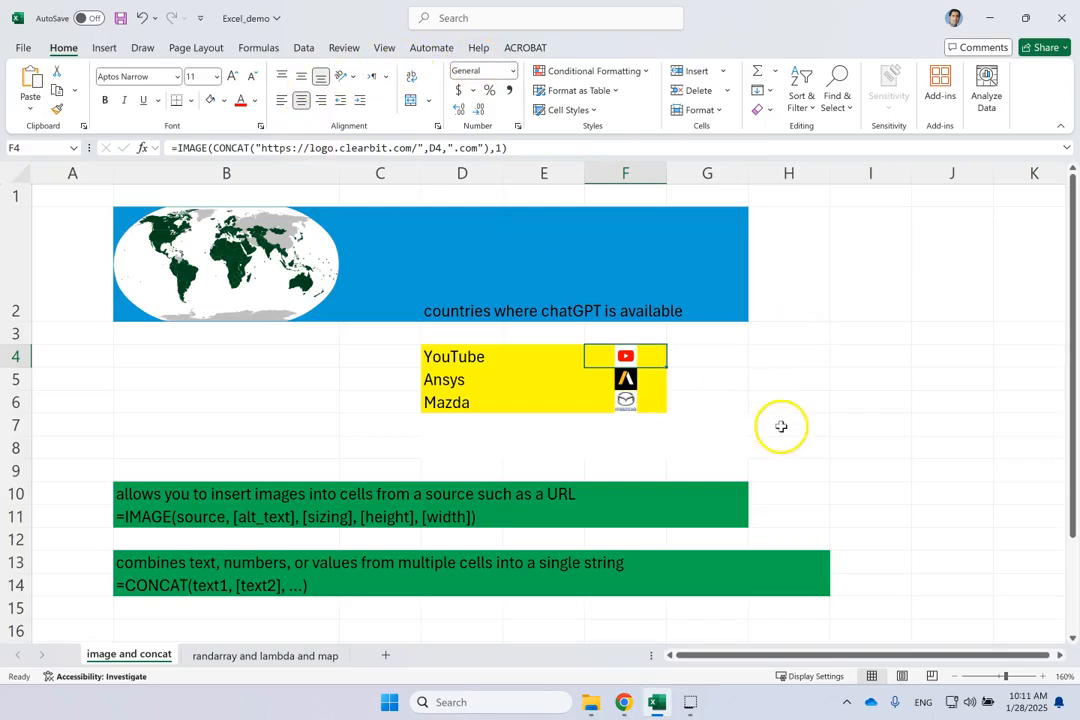
click(263, 147)
drag(263, 147, 430, 147)
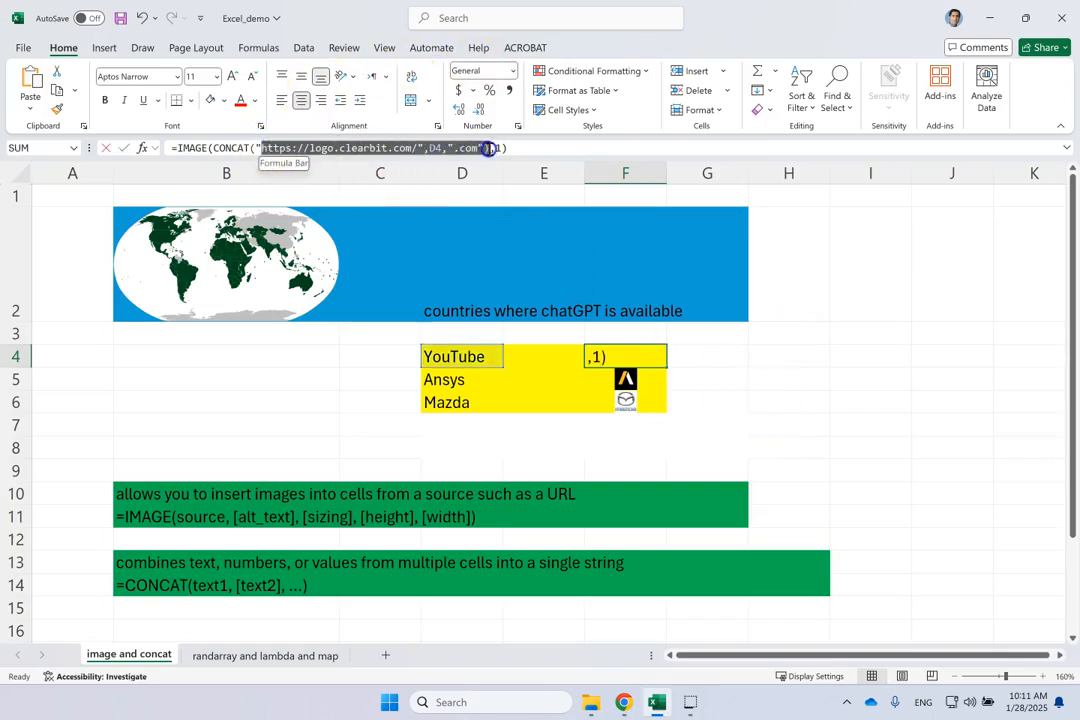
click(787, 357)
text(https://logo.clearbit.com/",D4,".com")
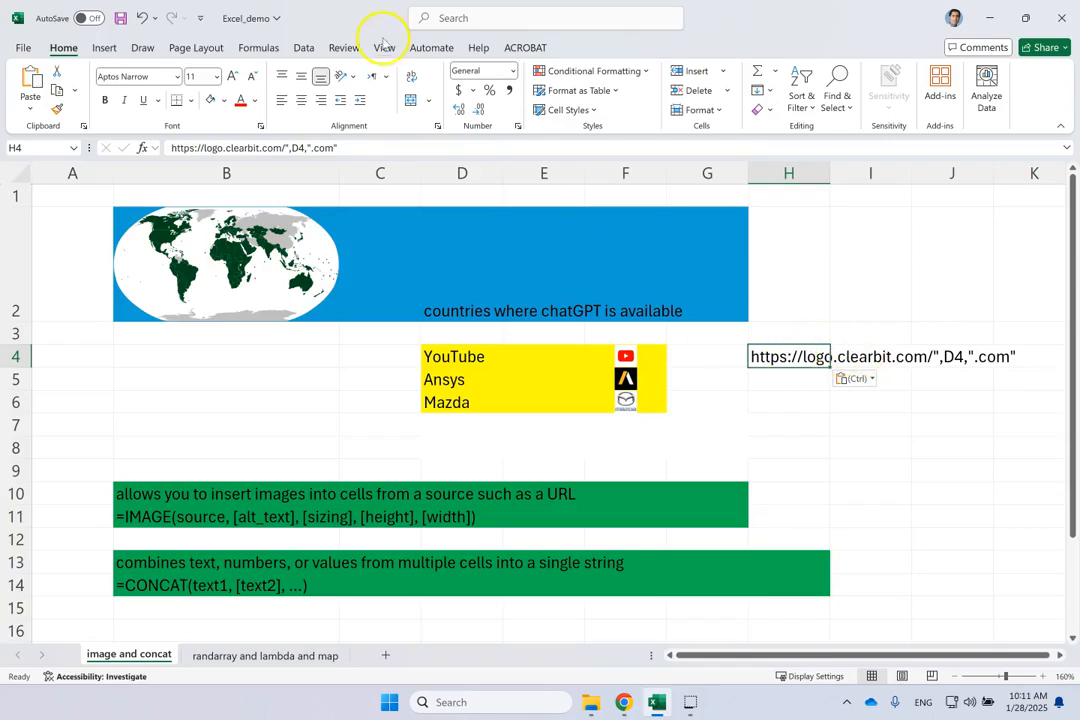
click(308, 147)
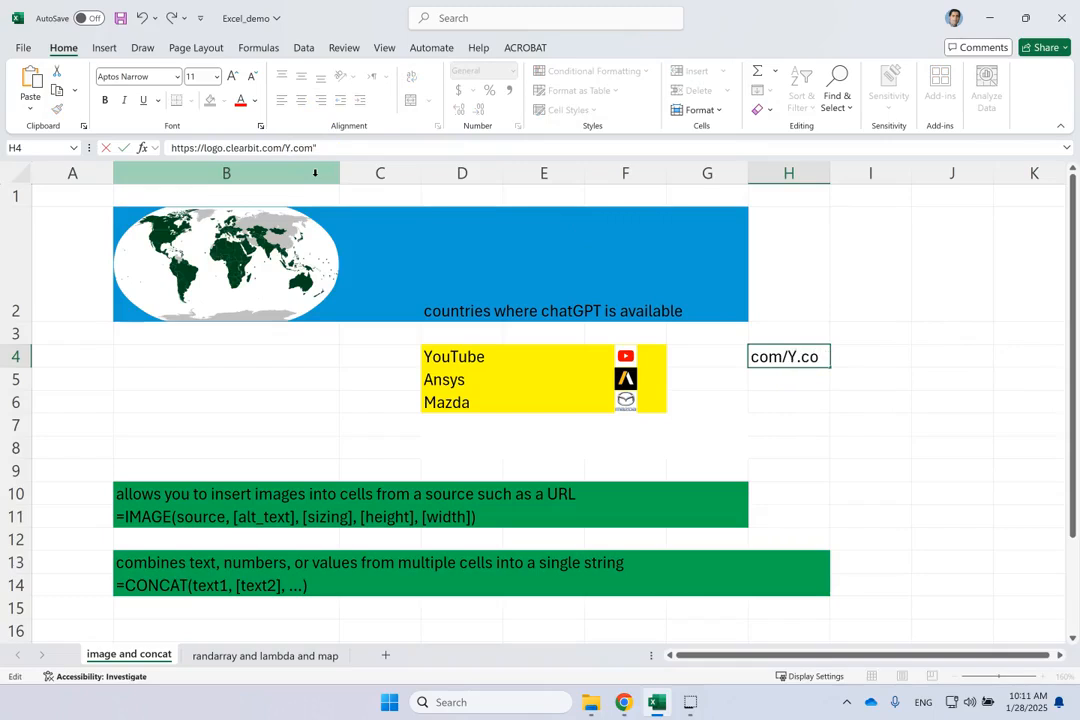
text(ube)
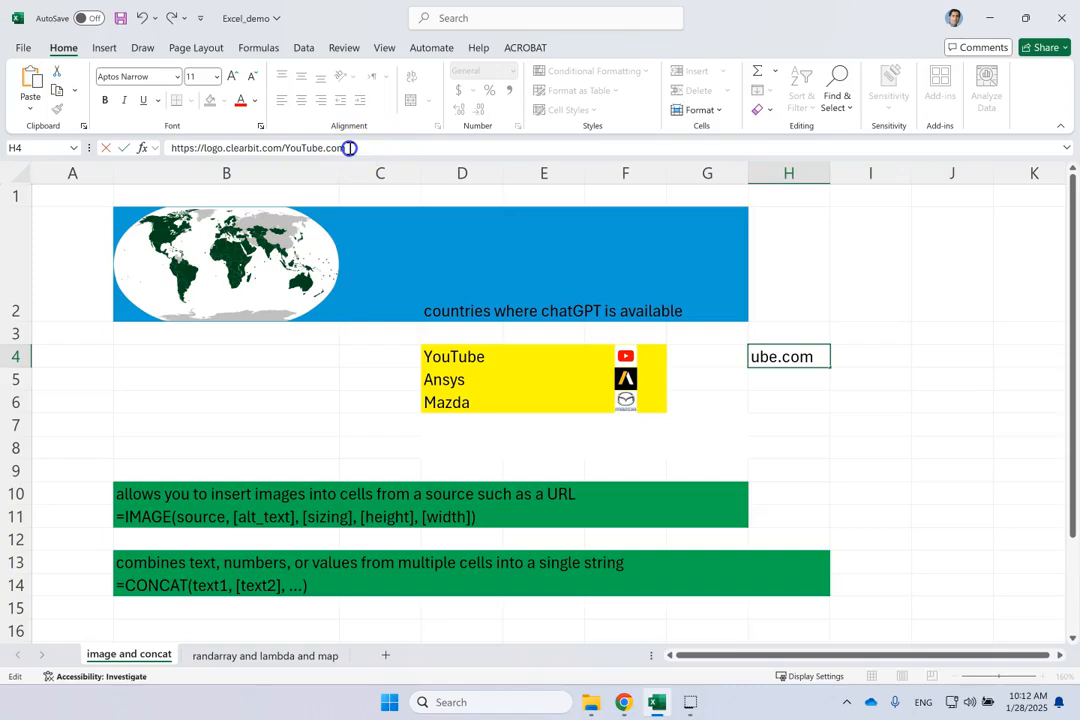
double_click(297, 148)
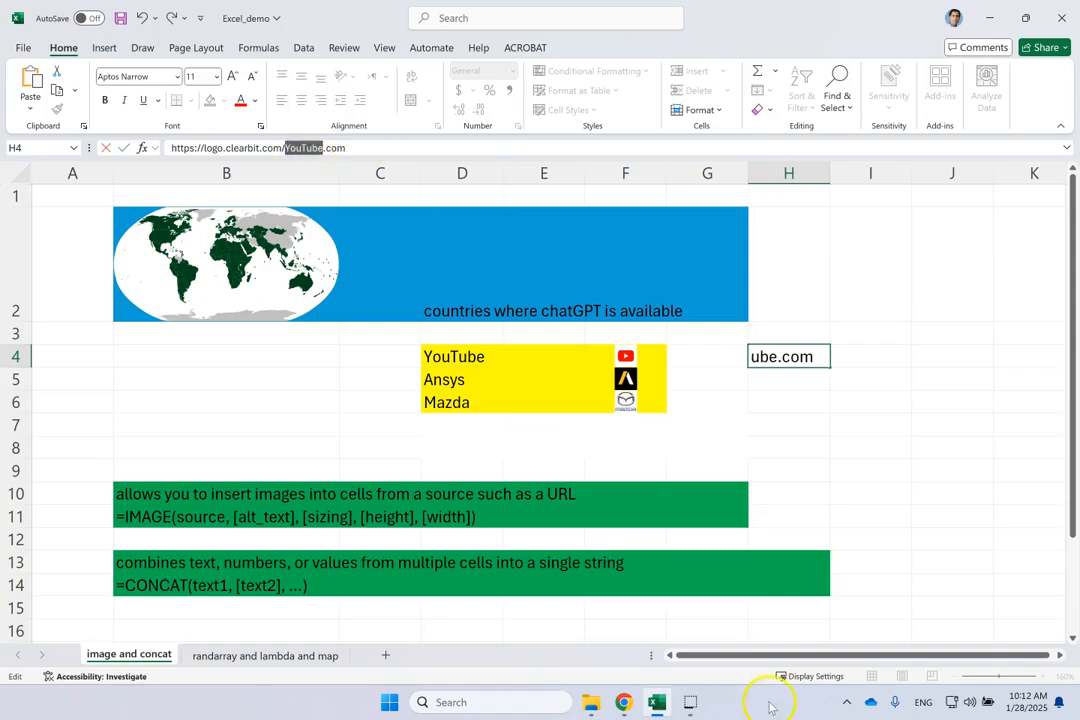
Step: Switch to Chrome and search Google for logo.clearbit.com
mouse_move(623, 702)
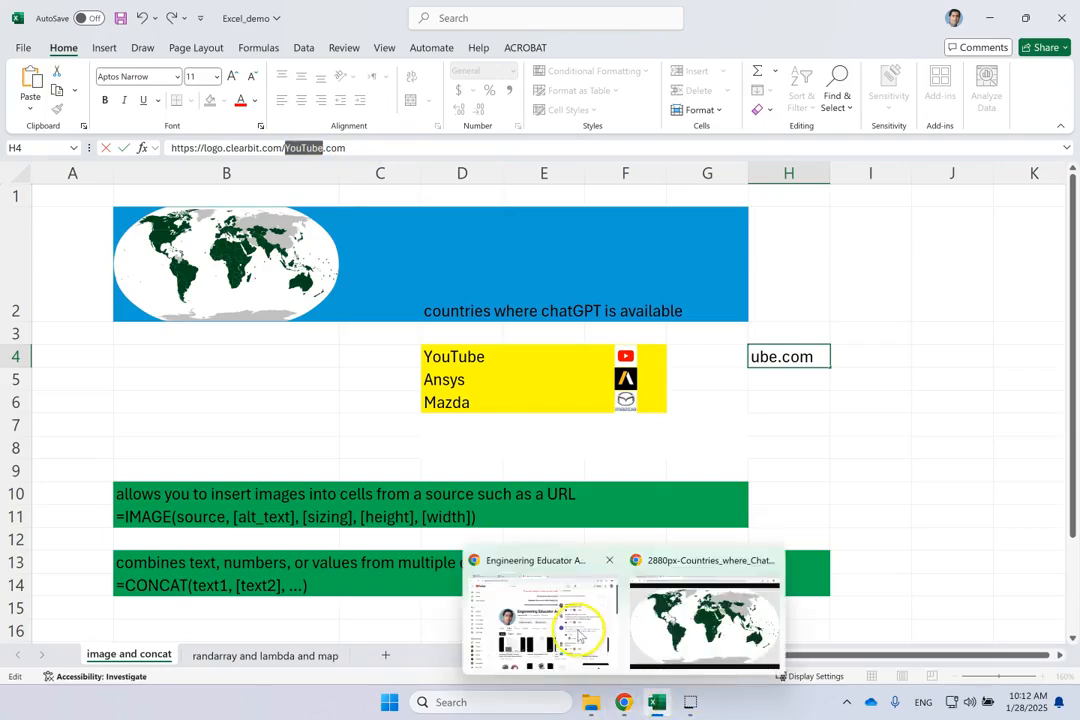
click(703, 613)
click(50, 17)
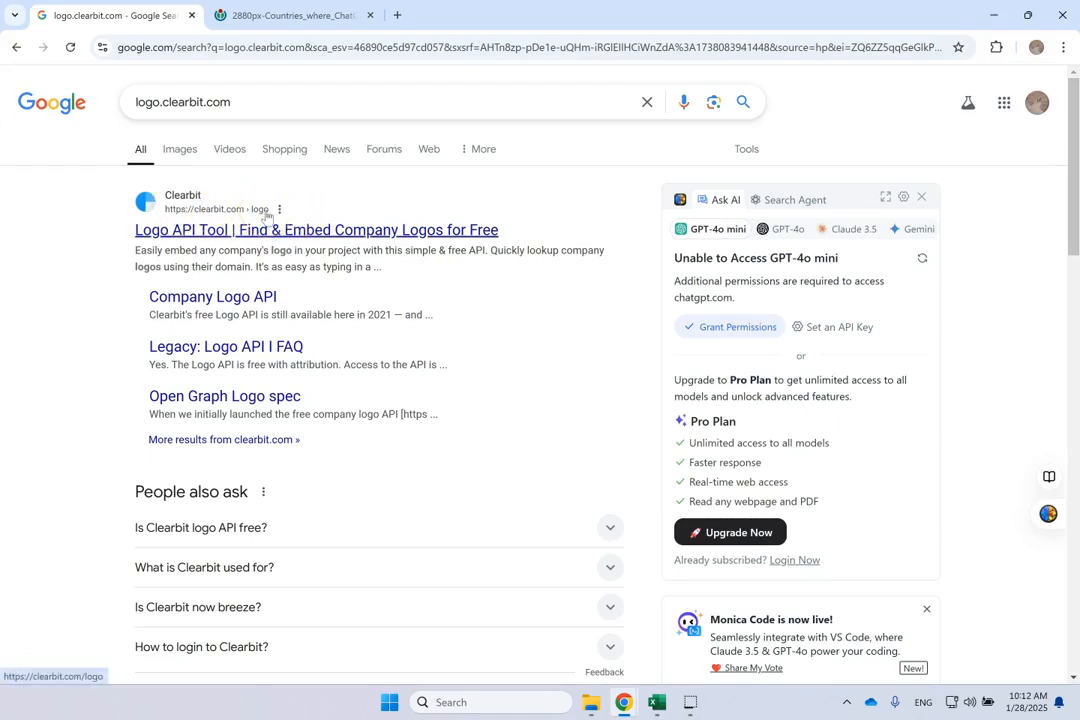
Step: Copy the full logo URL from H4 in Excel and load it in a new Chrome tab
click(656, 702)
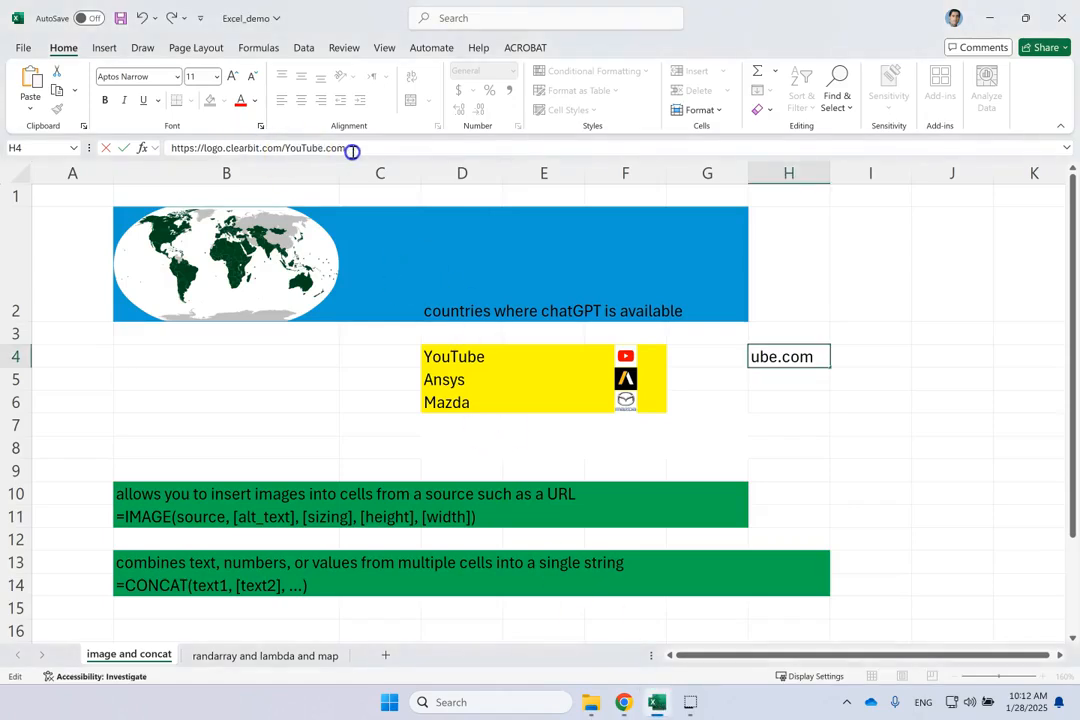
drag(352, 151, 196, 152)
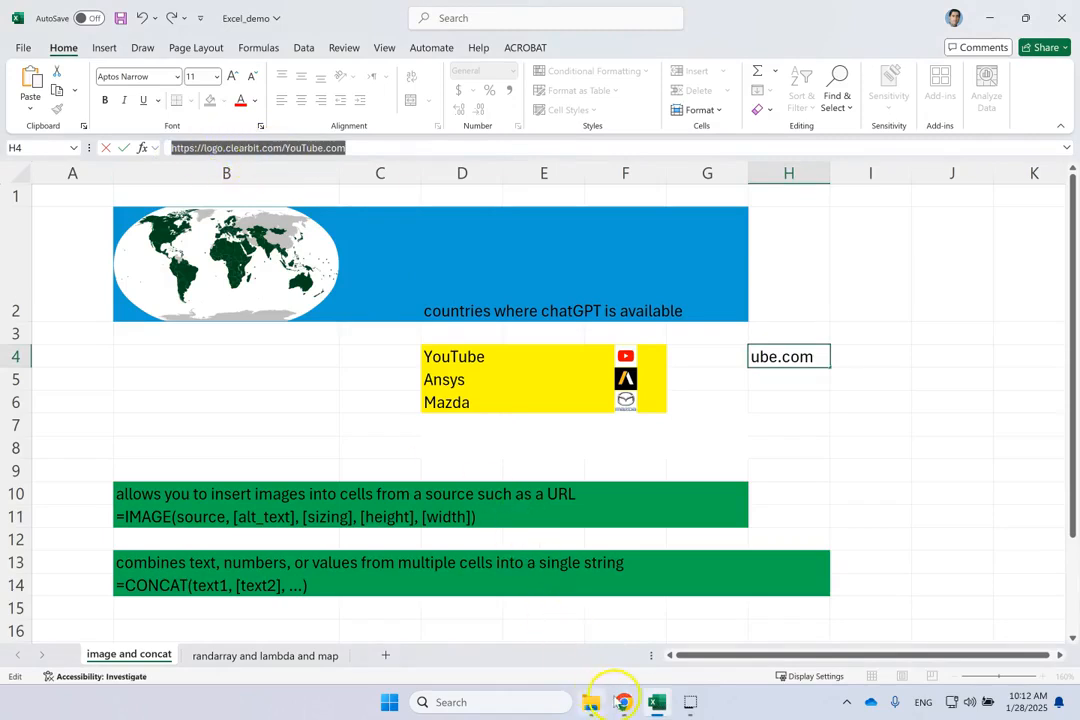
click(623, 702)
click(672, 638)
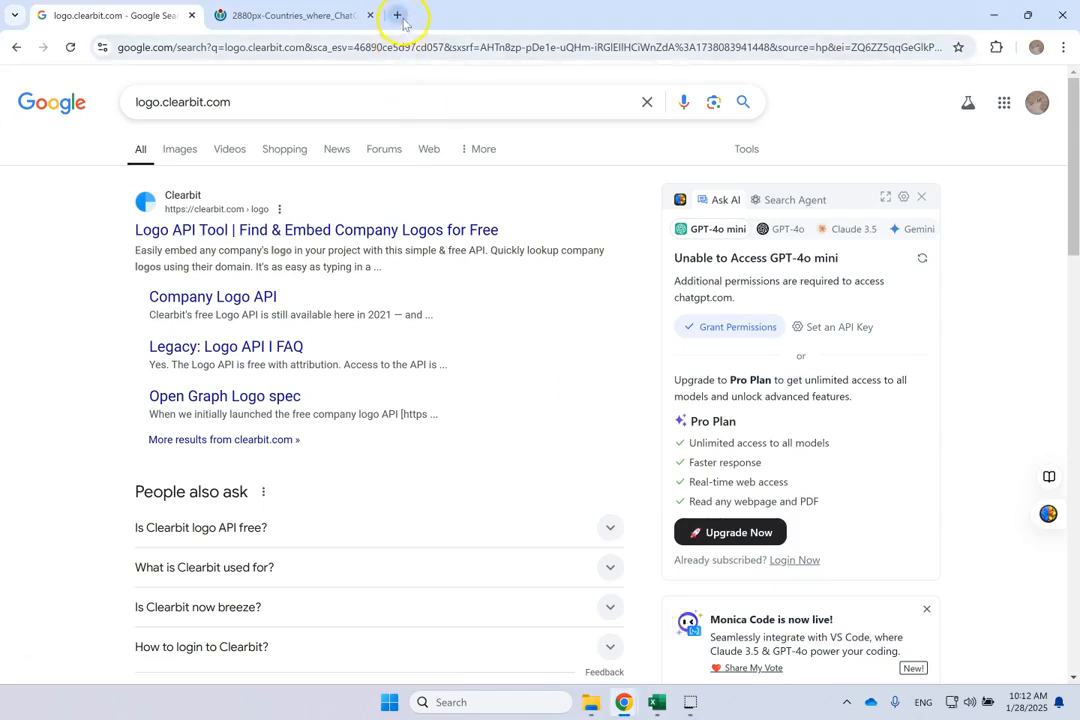
click(400, 14)
text(https://logo.clearbit.com/YouTube.com)
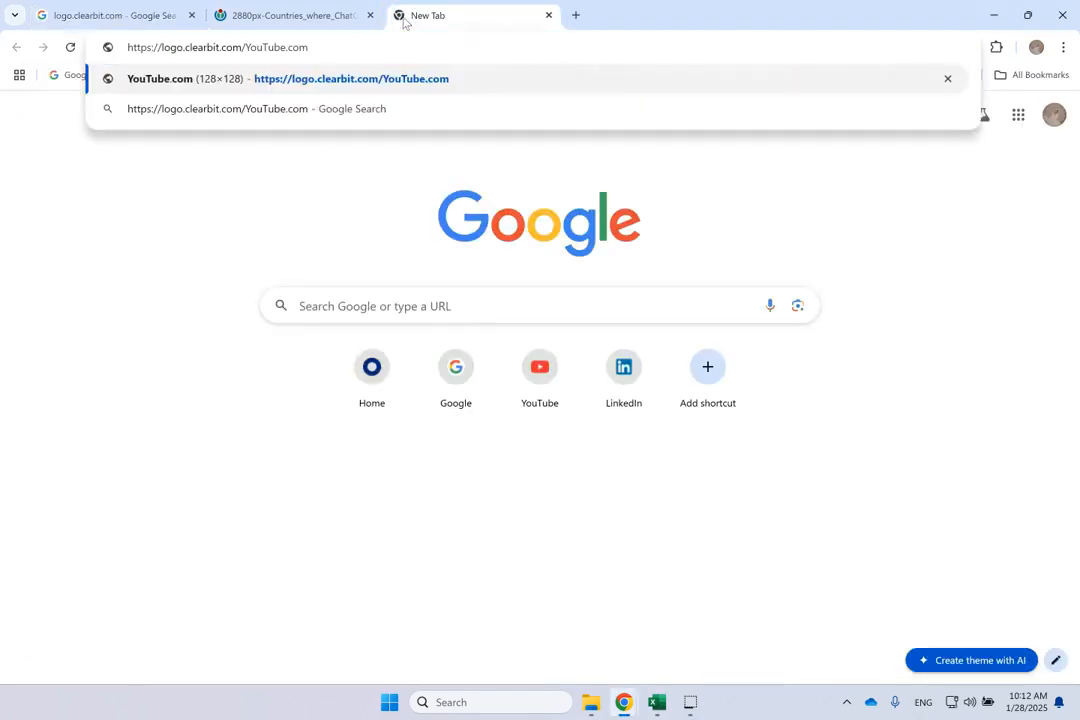
key(Return)
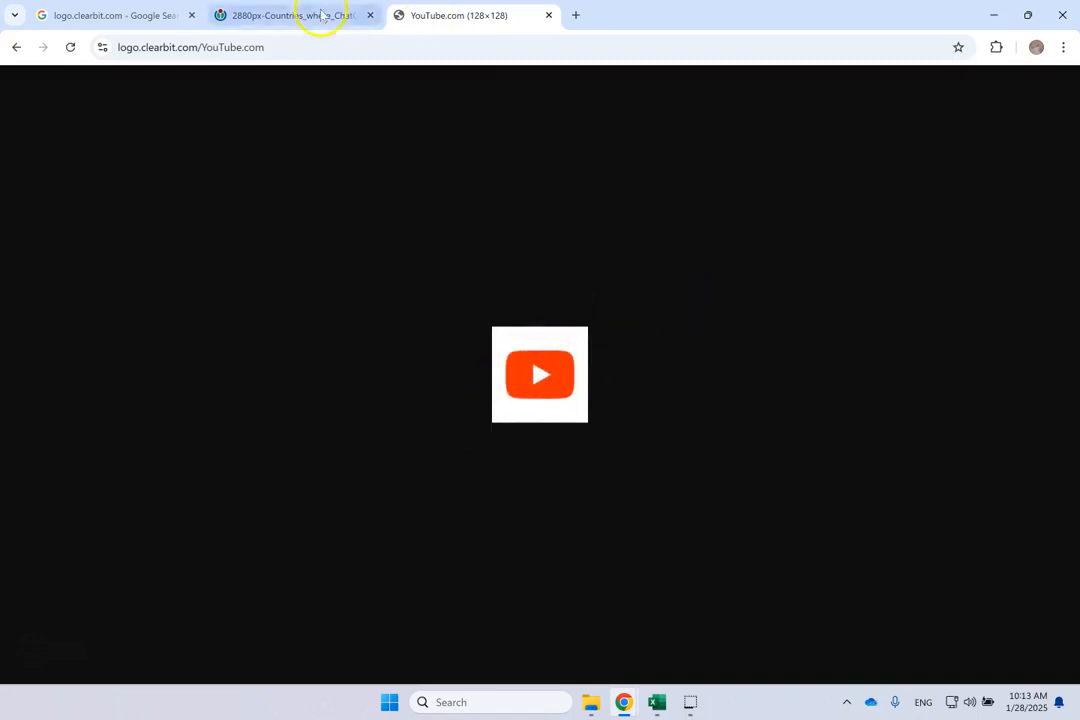
click(241, 50)
key(End)
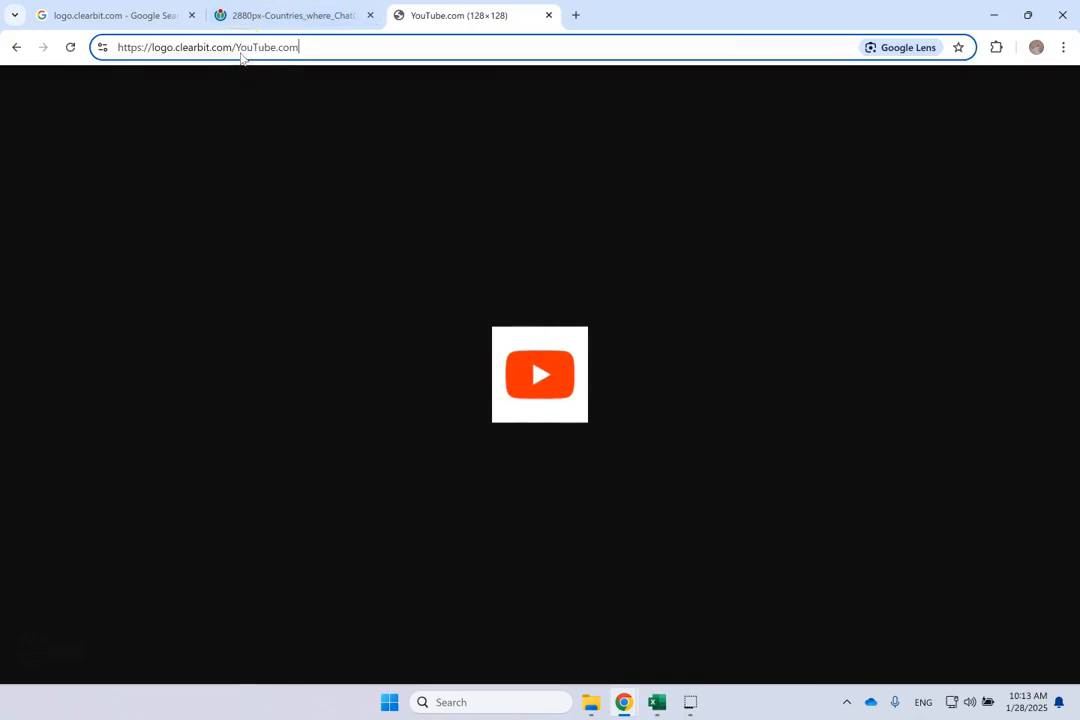
key(BackSpace)
key(BackSpace)
key(BackSpace)
key(BackSpace)
key(BackSpace)
key(BackSpace)
key(BackSpace)
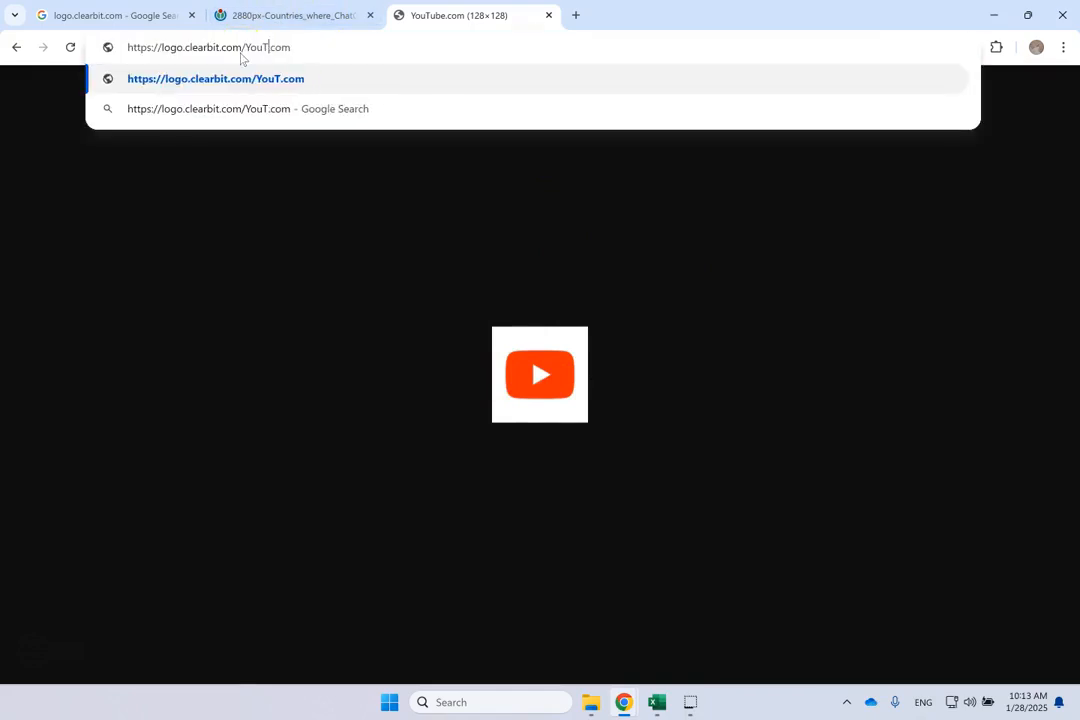
text(Ansys)
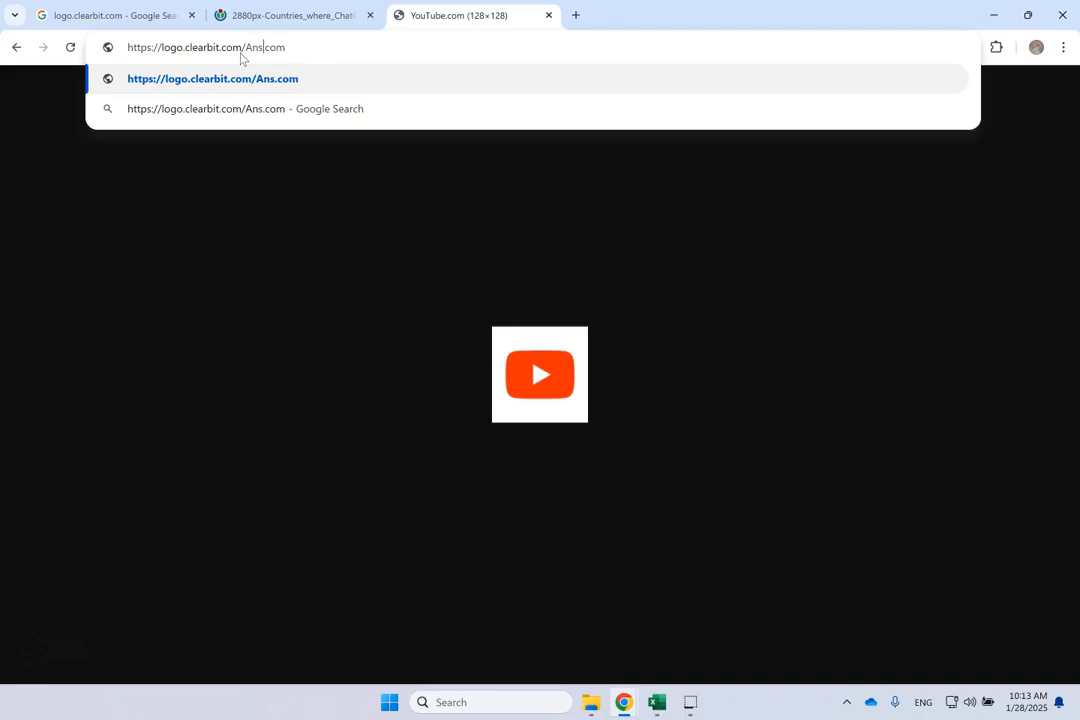
key(Return)
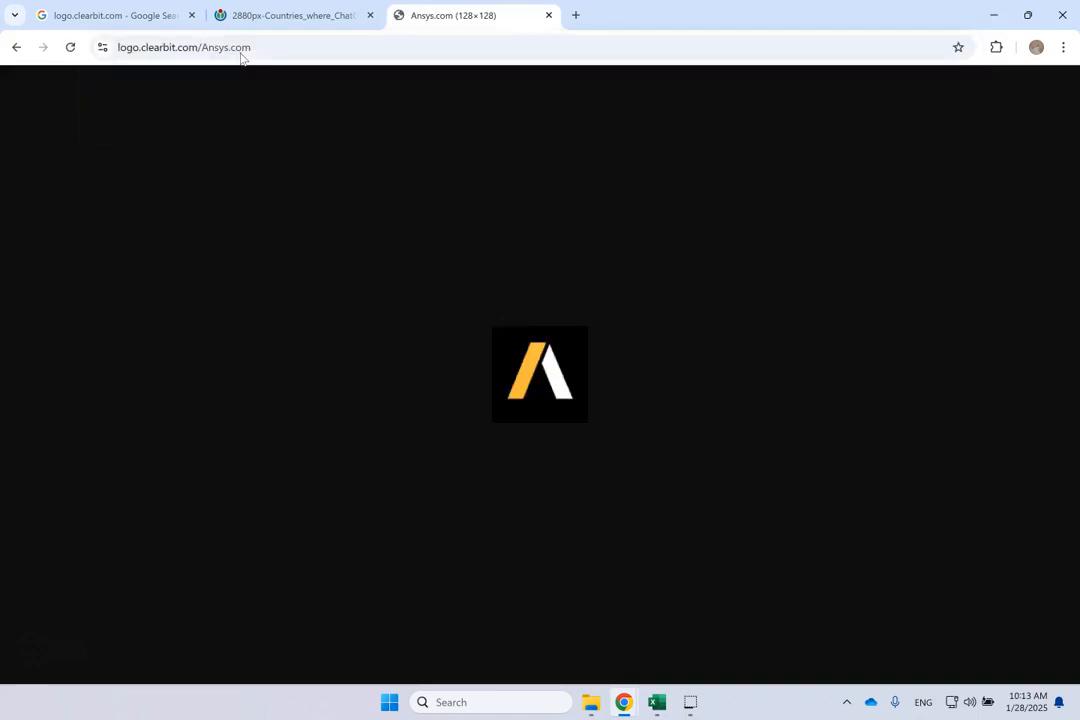
Step: Close the ChatGPT countries map tab and the Ansys logo tab
click(256, 17)
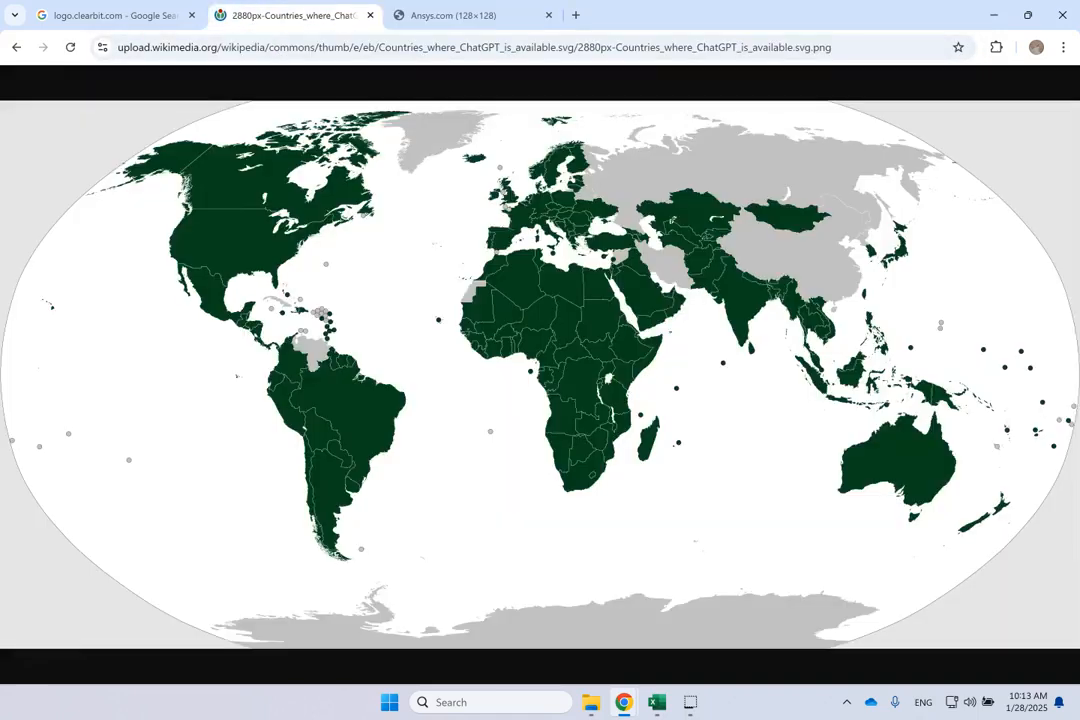
click(368, 16)
click(369, 15)
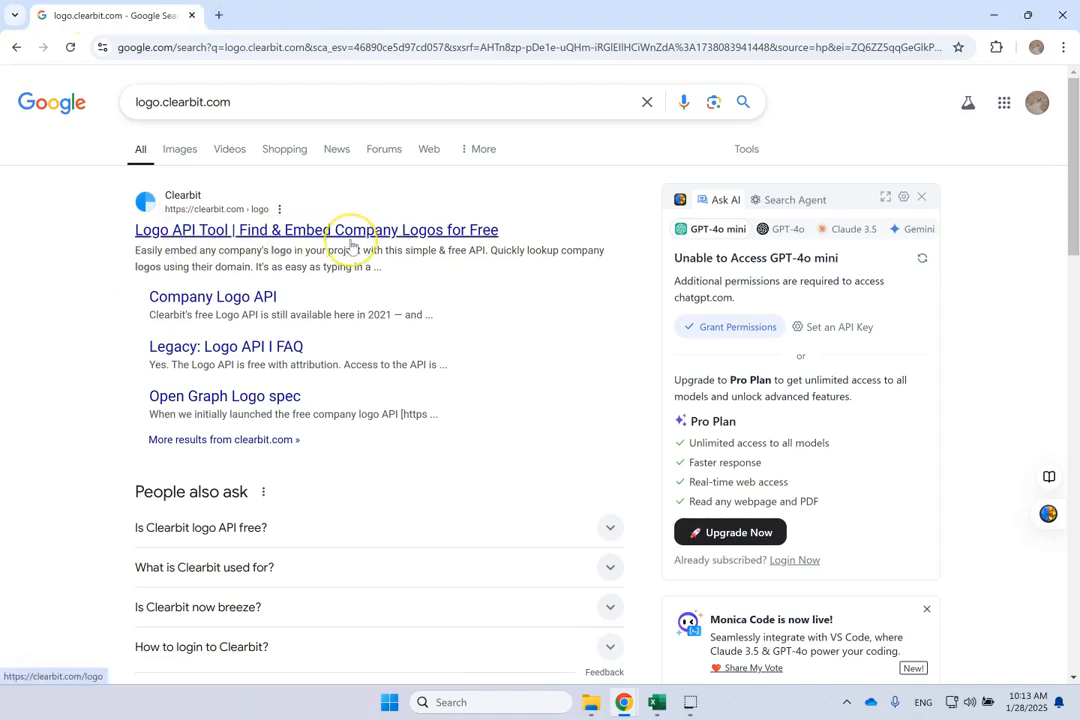
Step: Return to Excel, commit the URL in H4, and view its linked logo in the browser before closing that window
click(656, 702)
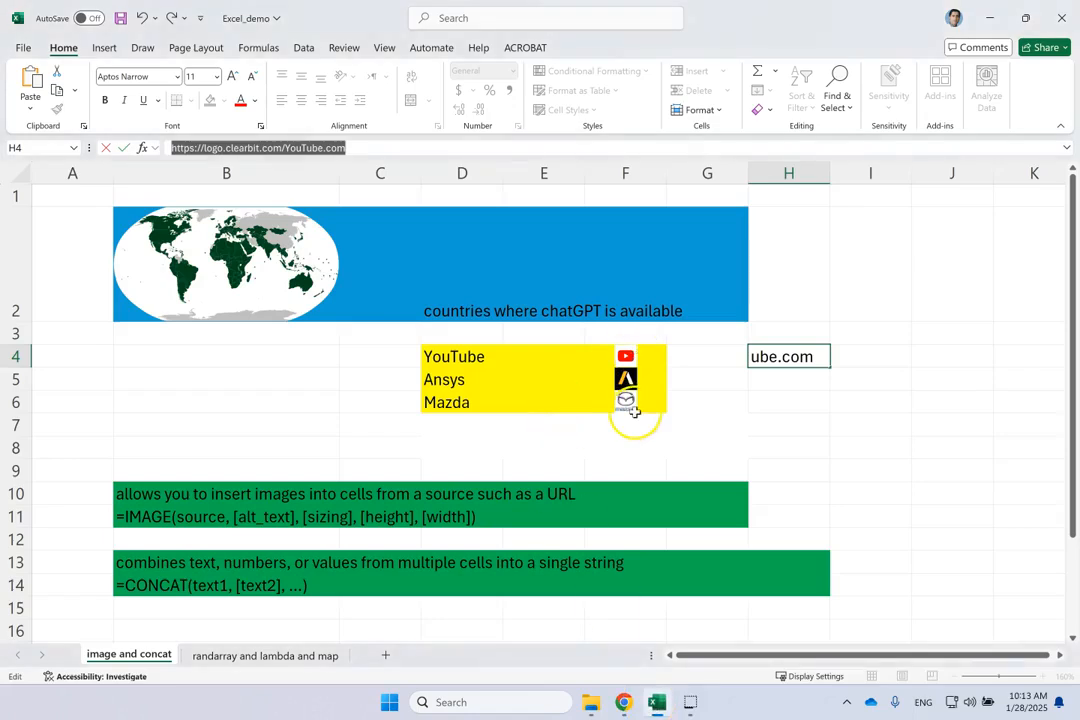
click(793, 430)
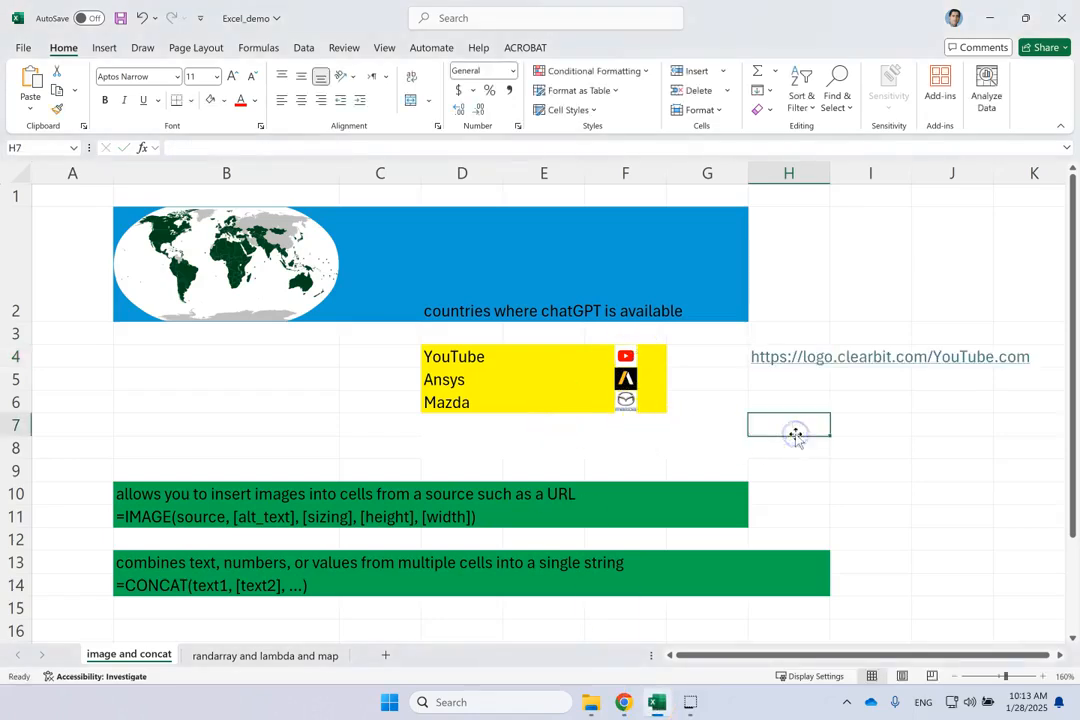
click(782, 356)
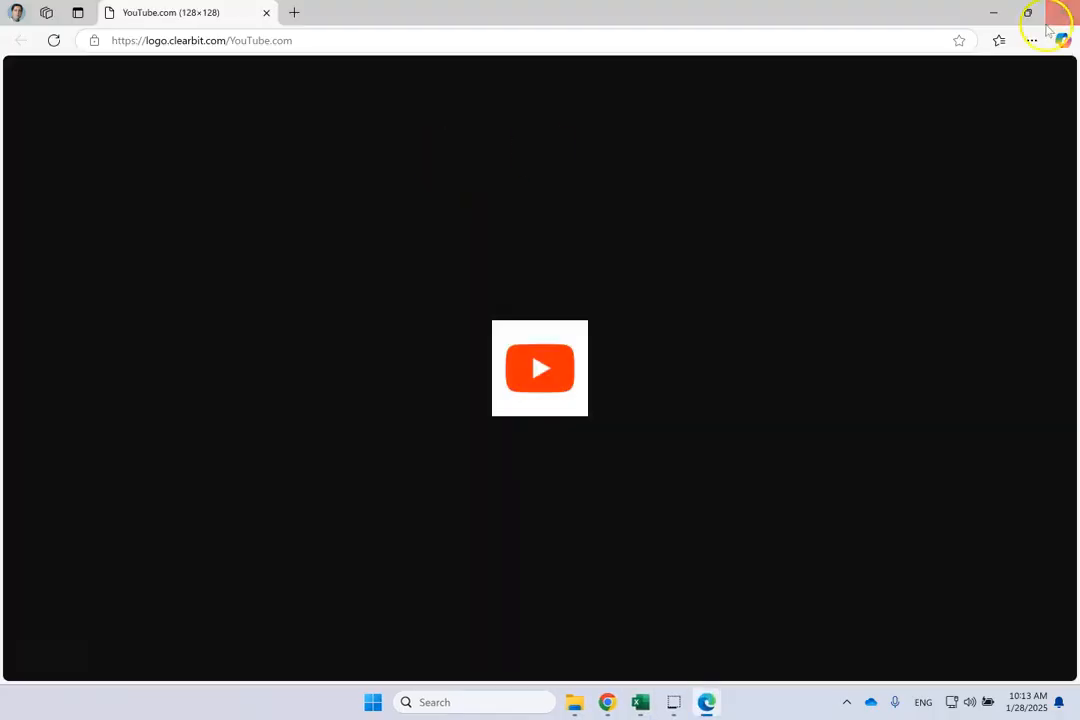
click(1057, 12)
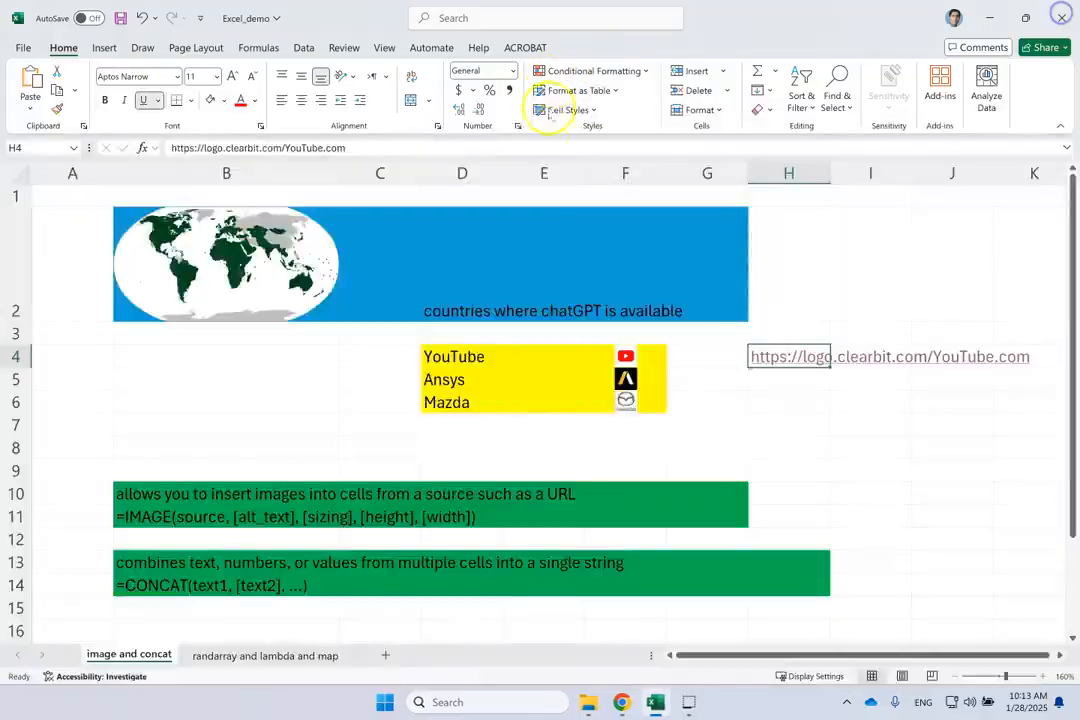
Step: Clear the contents of cells H3 to K6, removing the logo URL
click(831, 440)
drag(1036, 393, 772, 336)
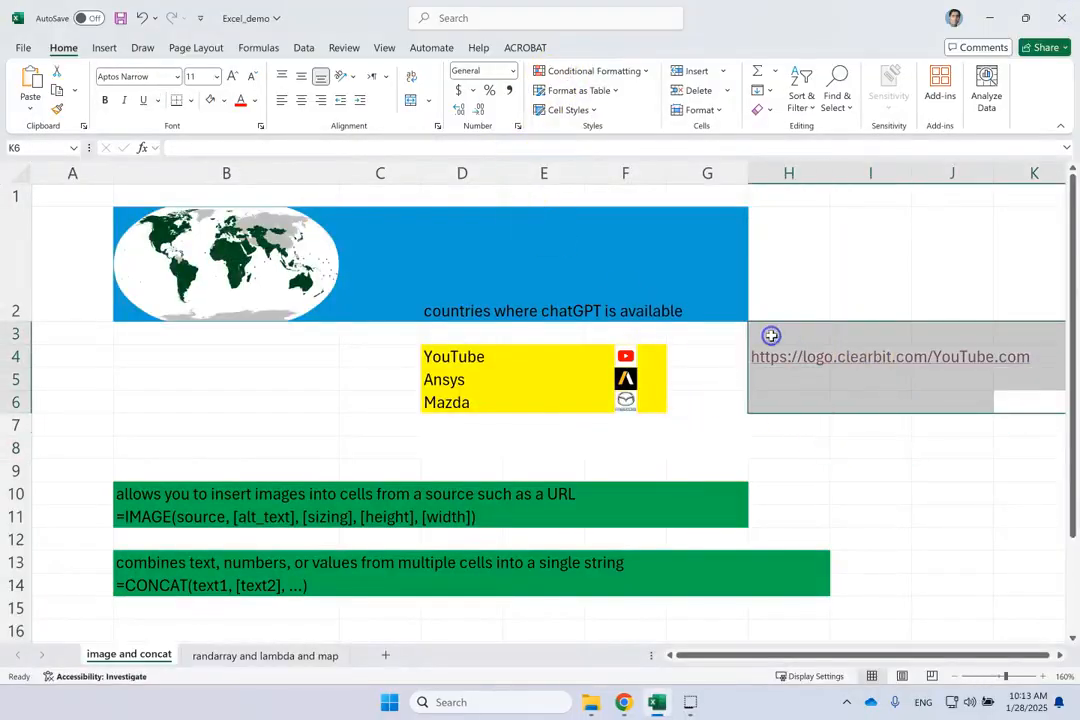
key(Delete)
click(714, 656)
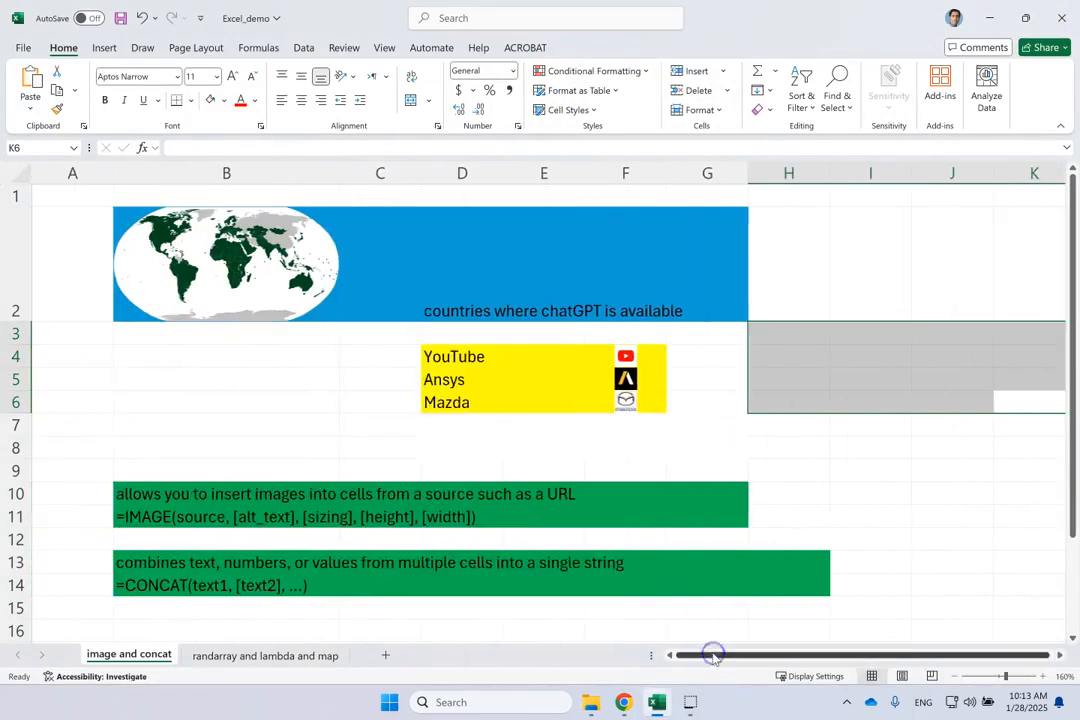
click(865, 474)
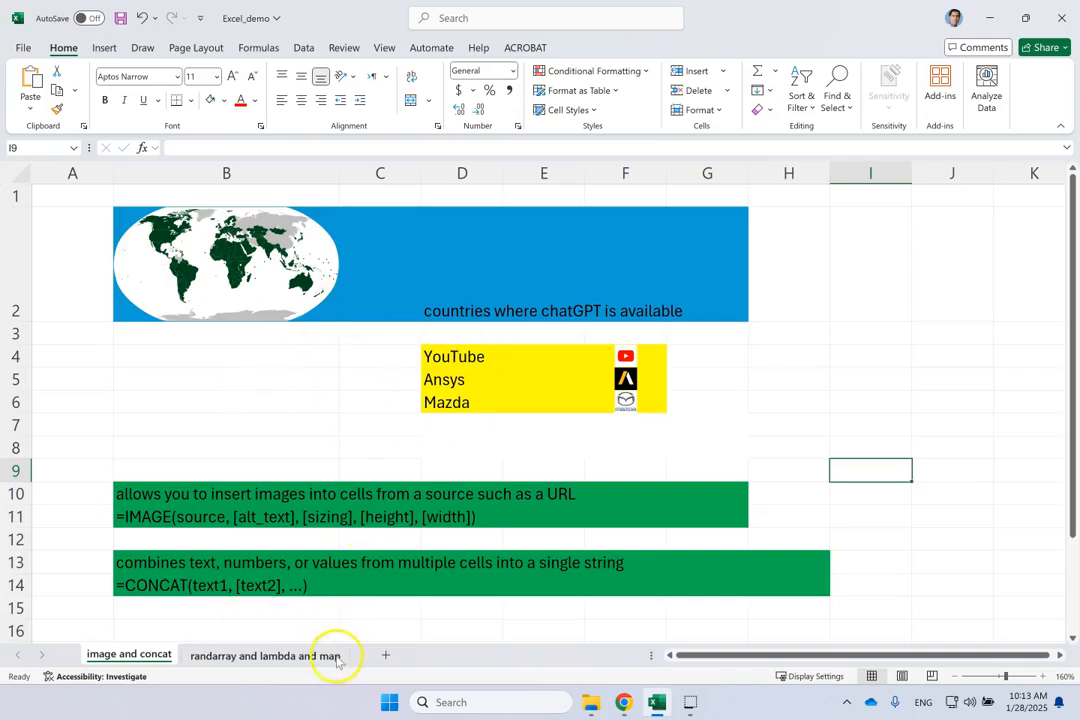
Step: Open the "randarray and lambda and map" sheet and widen column D to fit the map(lambda) heading
click(263, 656)
click(503, 281)
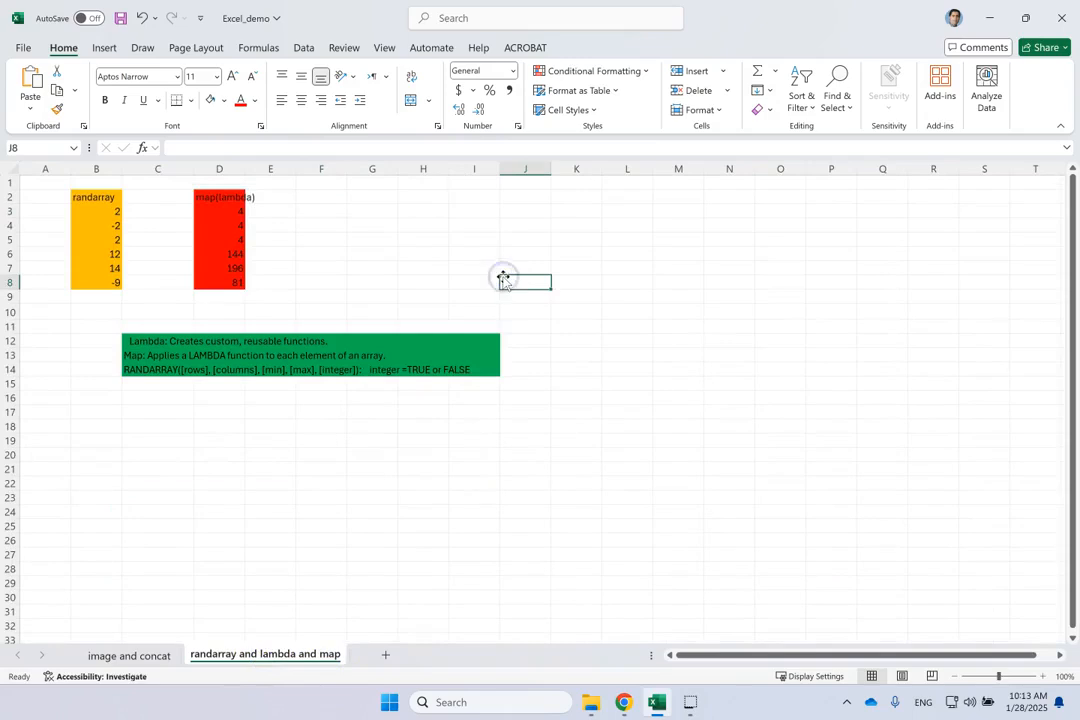
drag(246, 169, 271, 169)
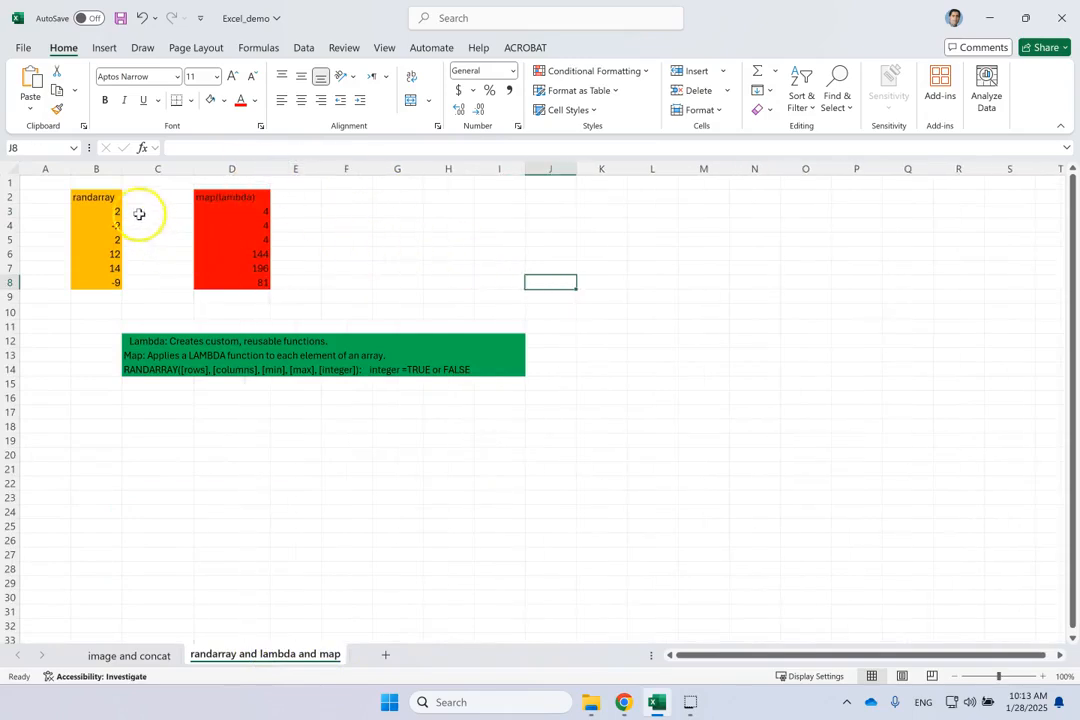
Step: Examine B3's RANDARRAY formula against the syntax note in row 14, including rows, columns, min, max and integer
click(94, 196)
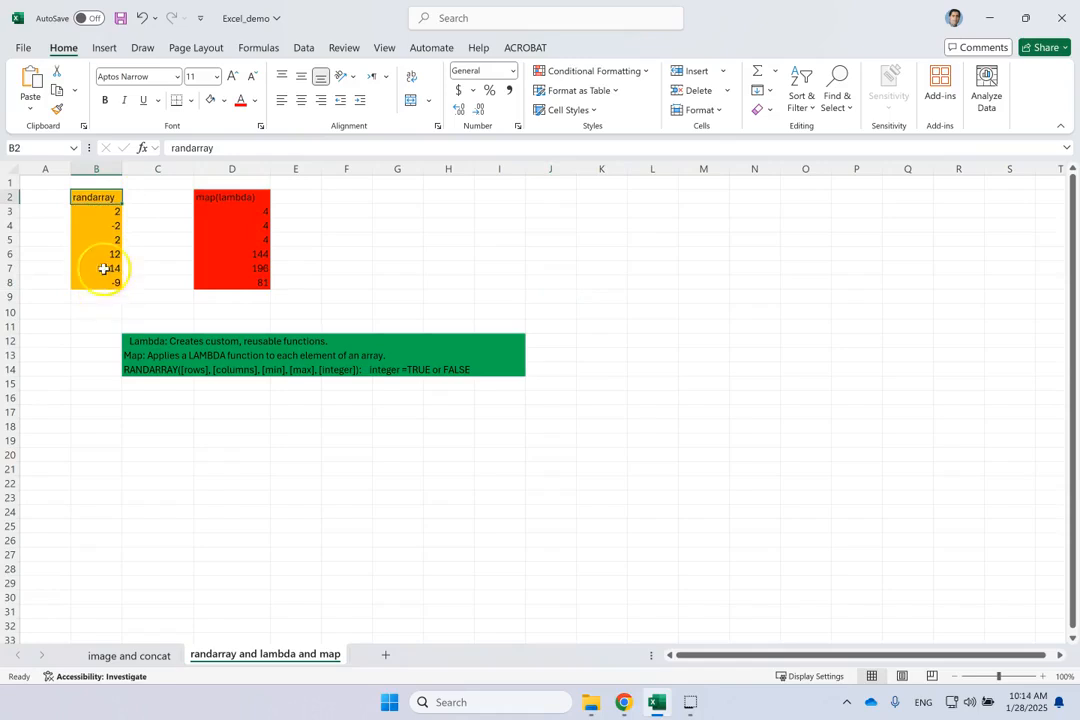
click(98, 211)
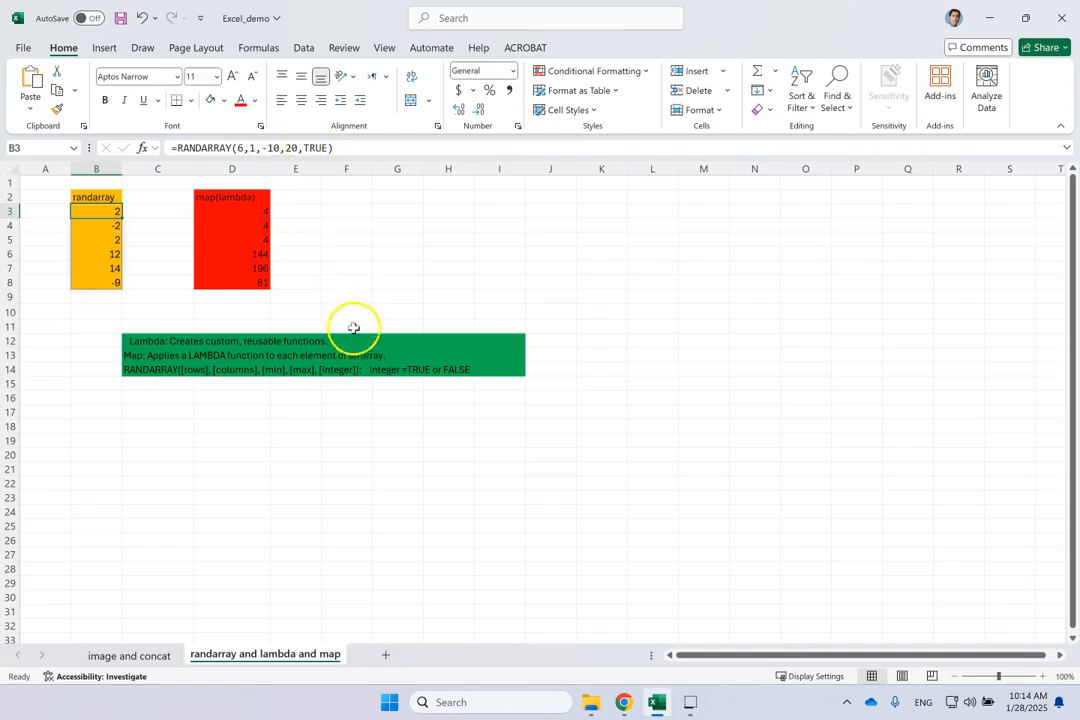
click(335, 371)
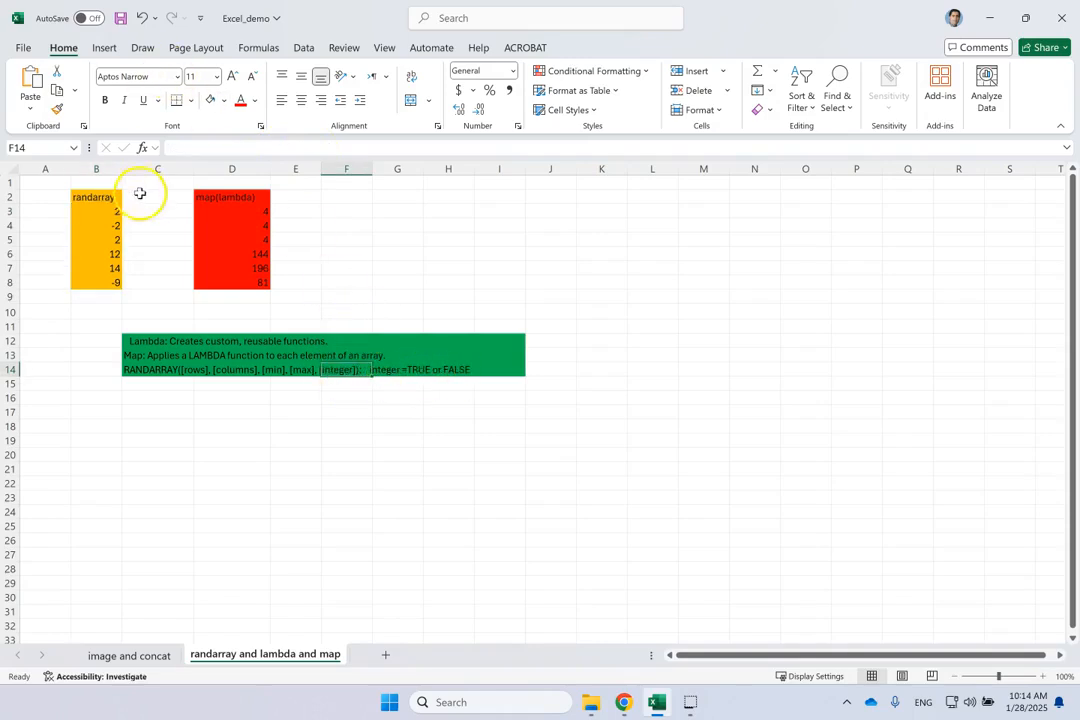
click(107, 210)
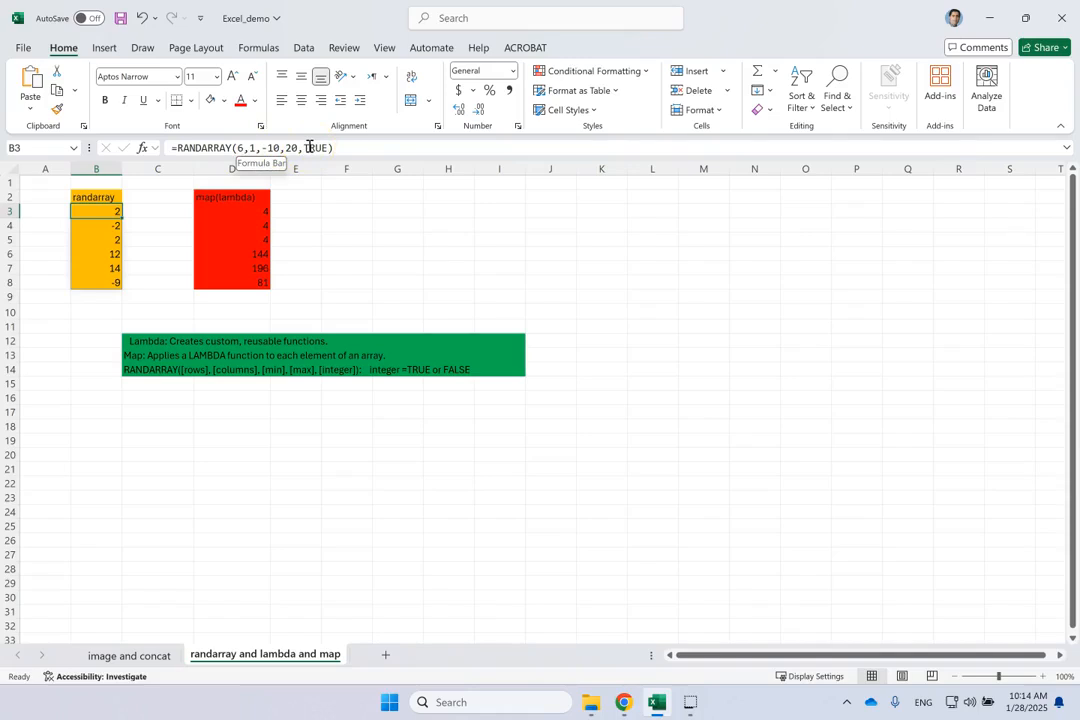
Step: Change the min argument of B3's RANDARRAY formula to -20, keeping six rows, one column and a max of 20
click(158, 210)
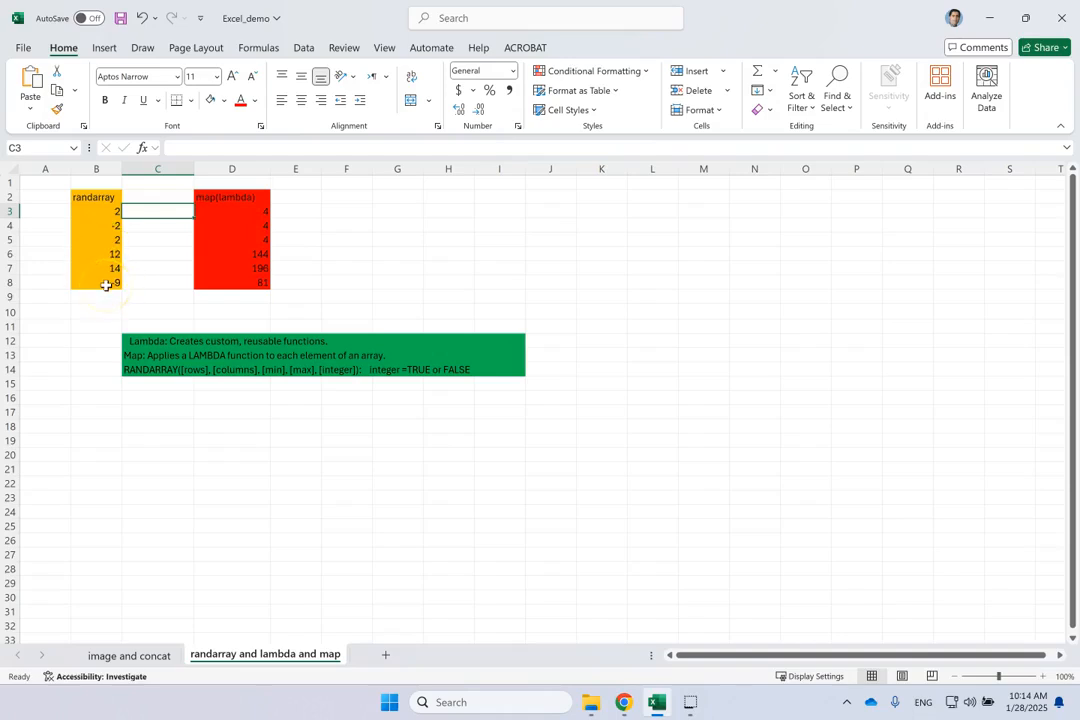
click(108, 197)
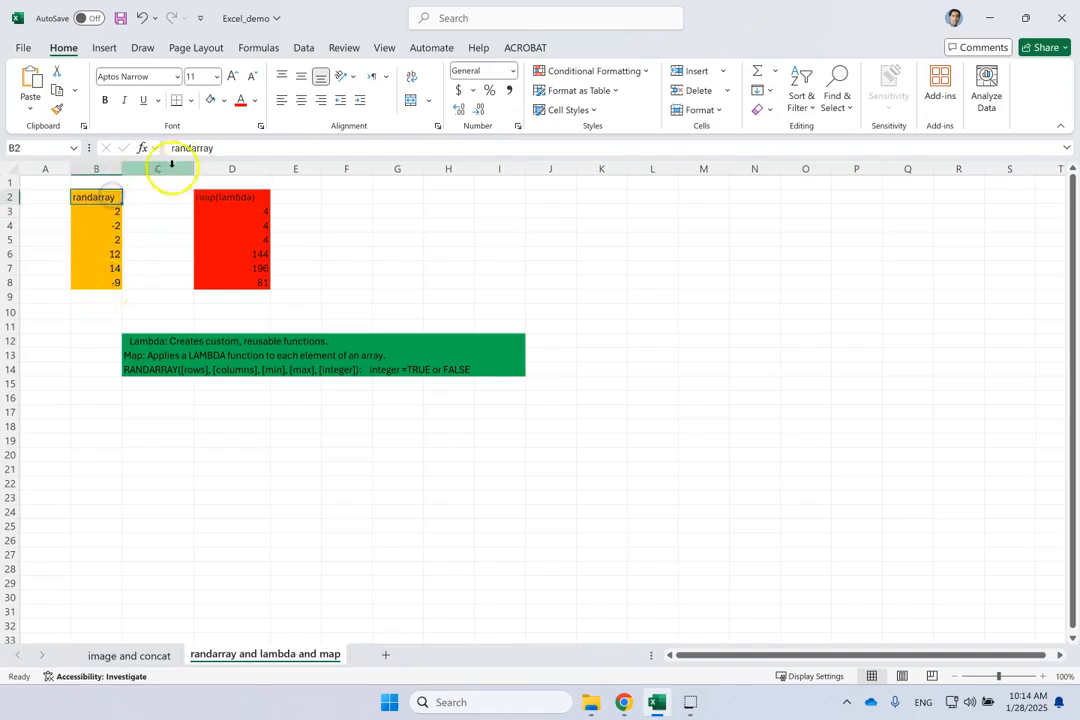
click(110, 210)
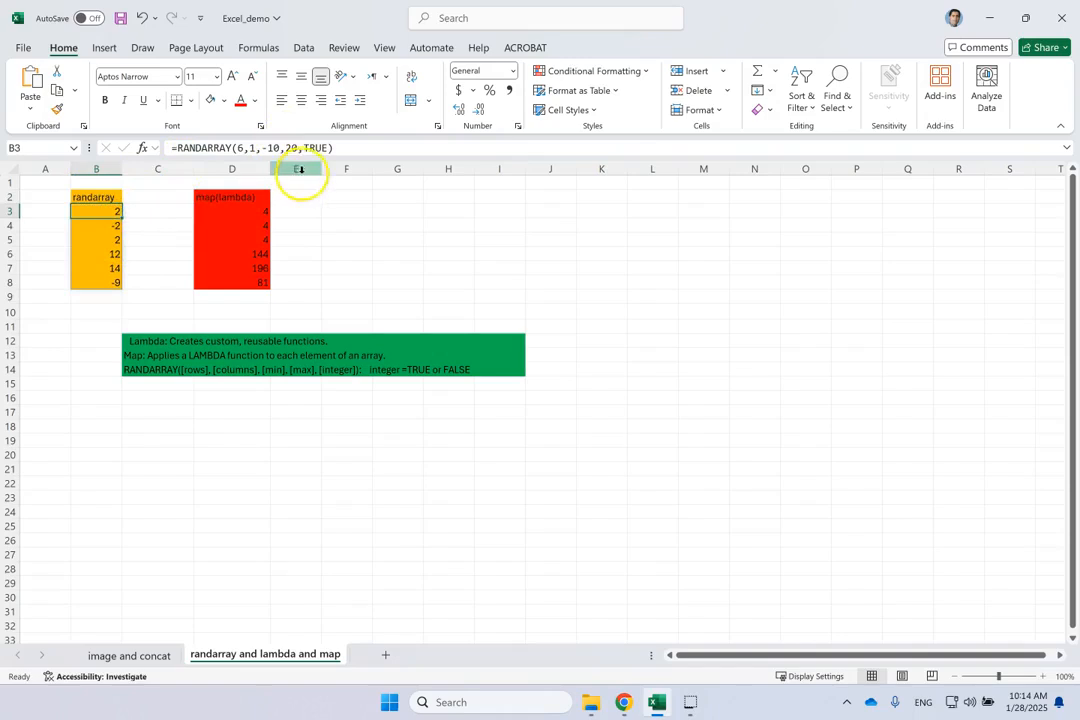
click(281, 148)
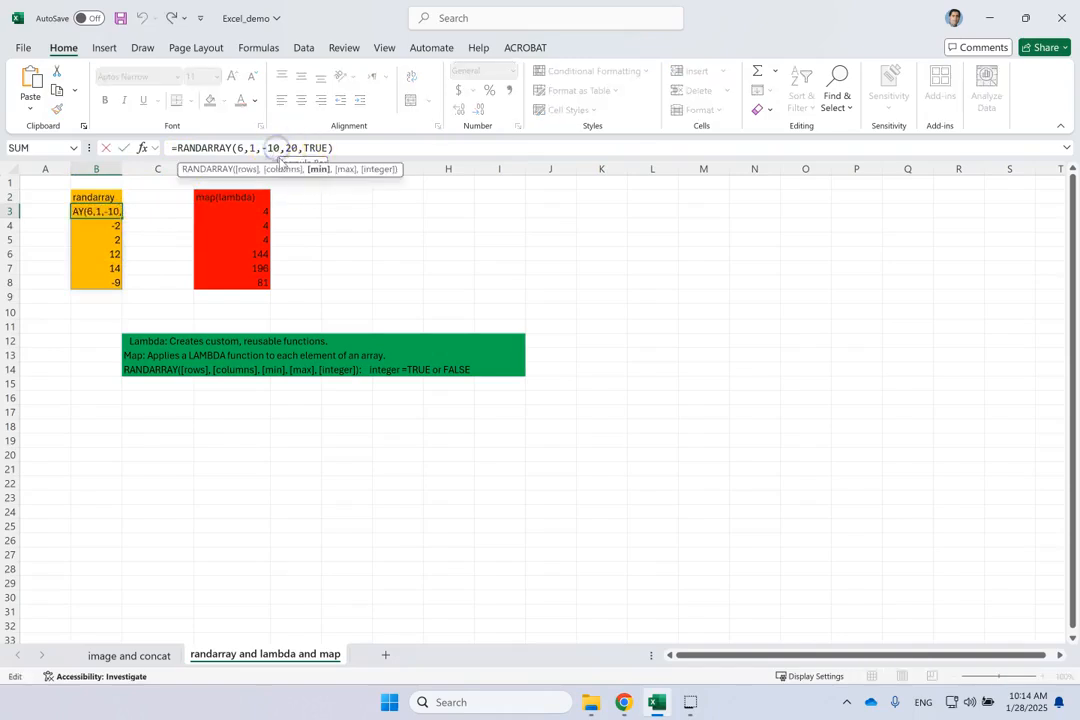
key(BackSpace)
text(2)
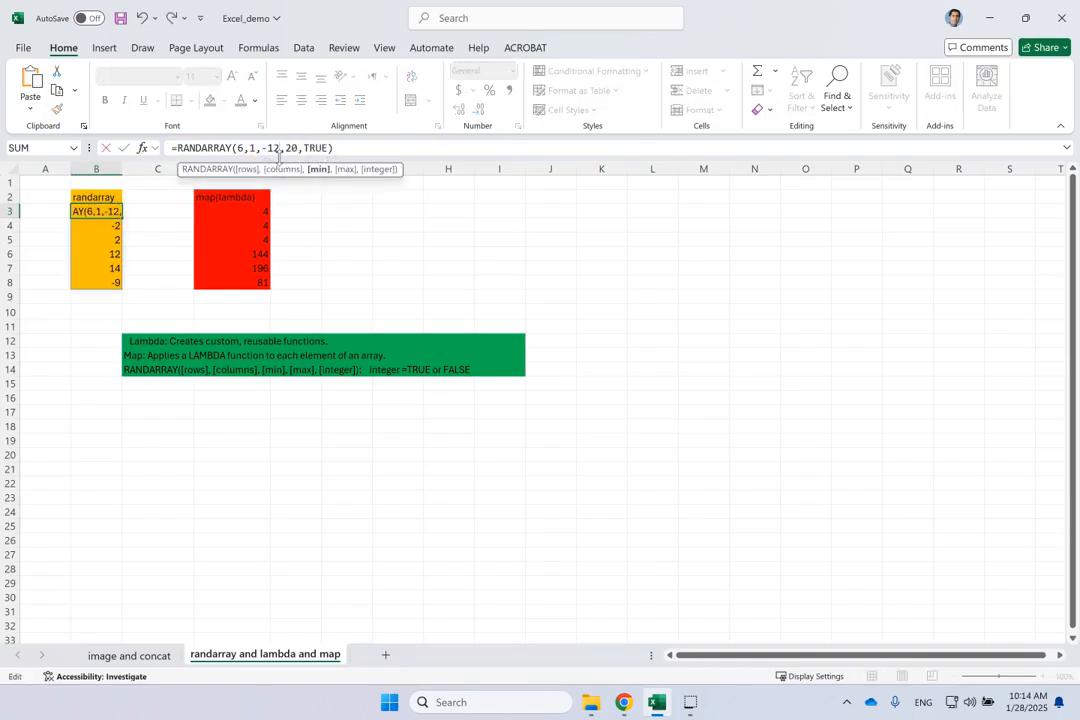
key(BackSpace)
key(BackSpace)
text(20)
click(398, 266)
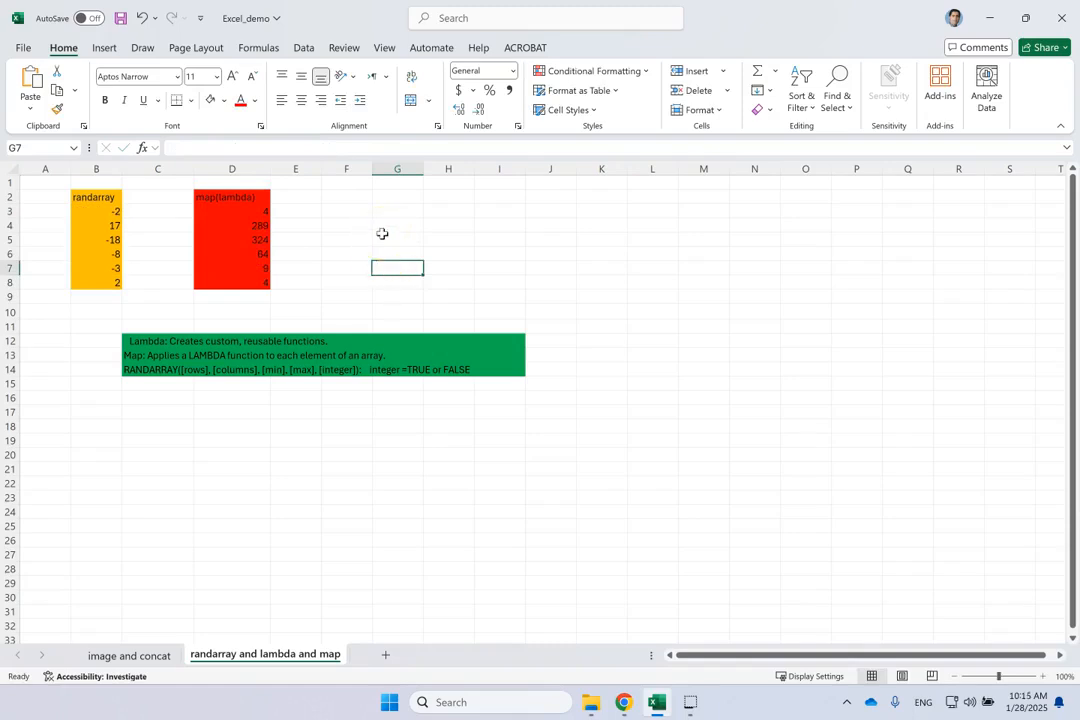
Step: Recalculate the sheet several times to generate new random integers in B3:B8 and their mapped values in D3:D8
key(F9)
key(F9)
key(F9)
key(F9)
key(F9)
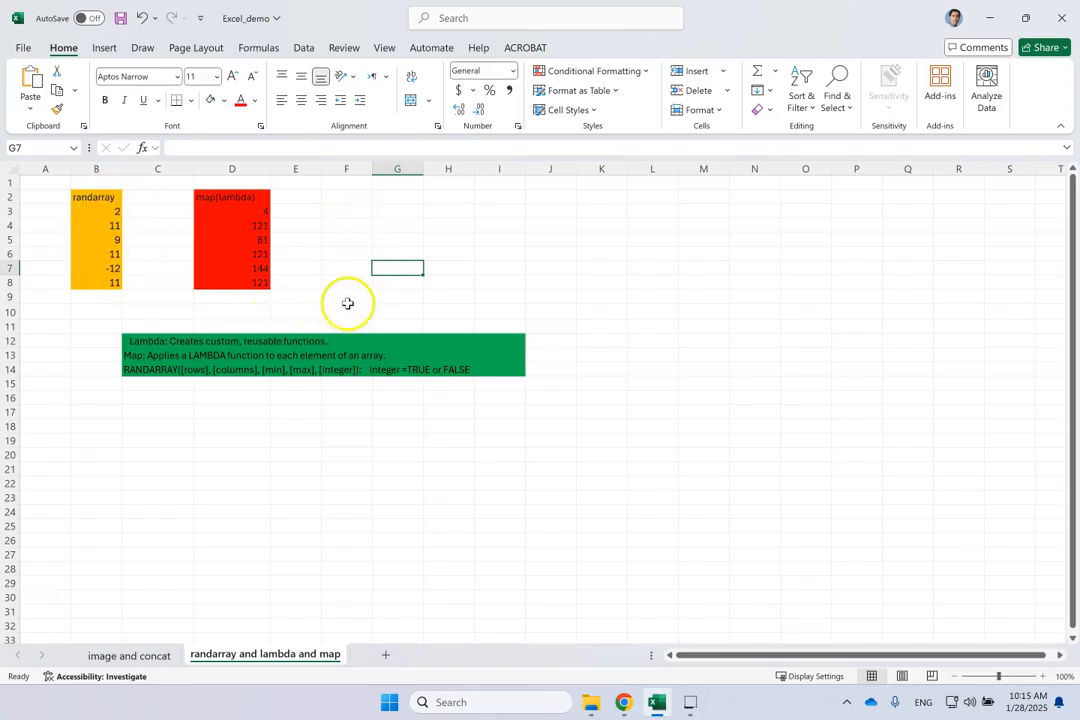
Step: Examine D3's MAP formula, highlighting its LAMBDA(x, x^2) part and the MAP function name, and leave it without saving edits
click(253, 213)
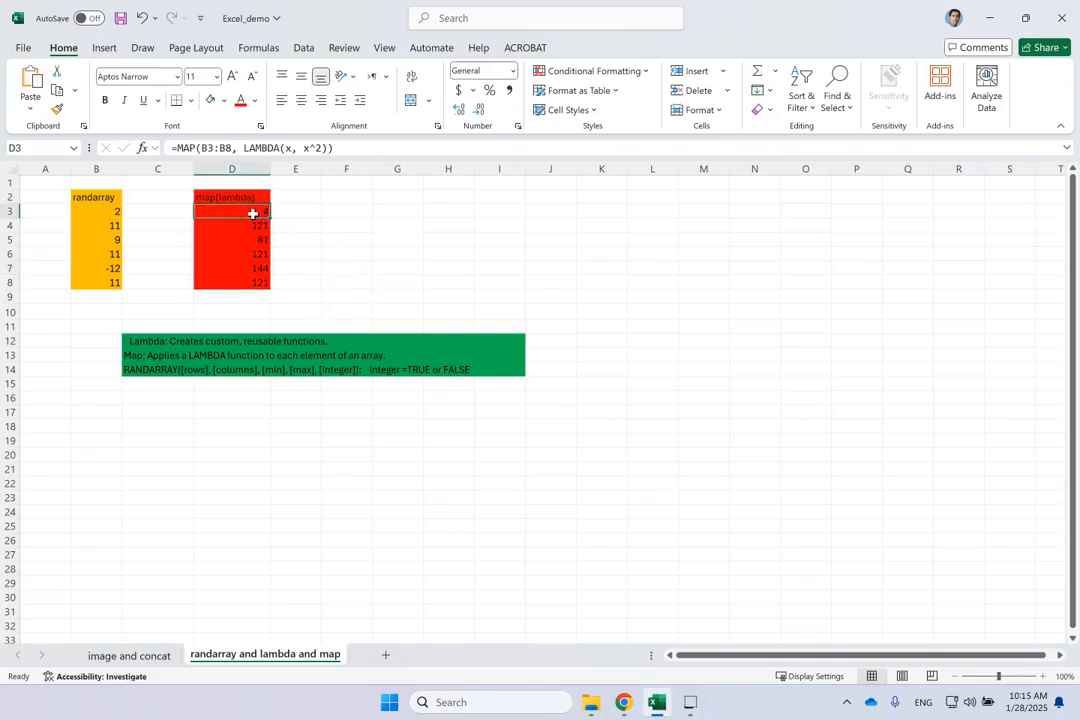
drag(245, 148, 328, 149)
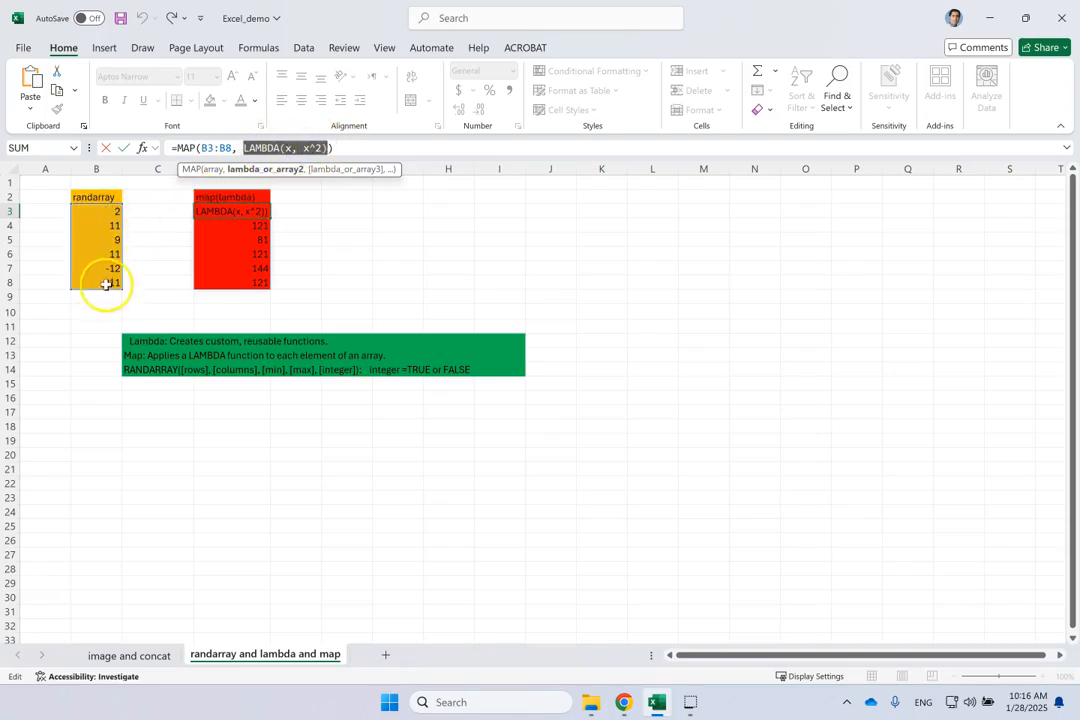
click(180, 149)
drag(193, 149, 199, 149)
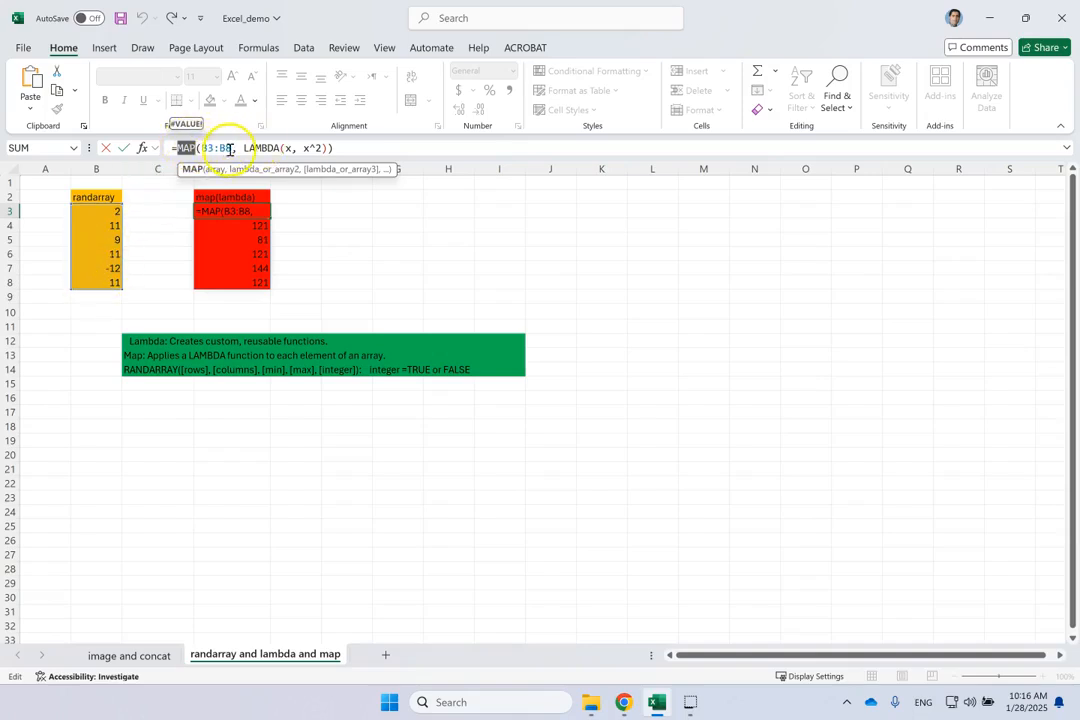
click(330, 239)
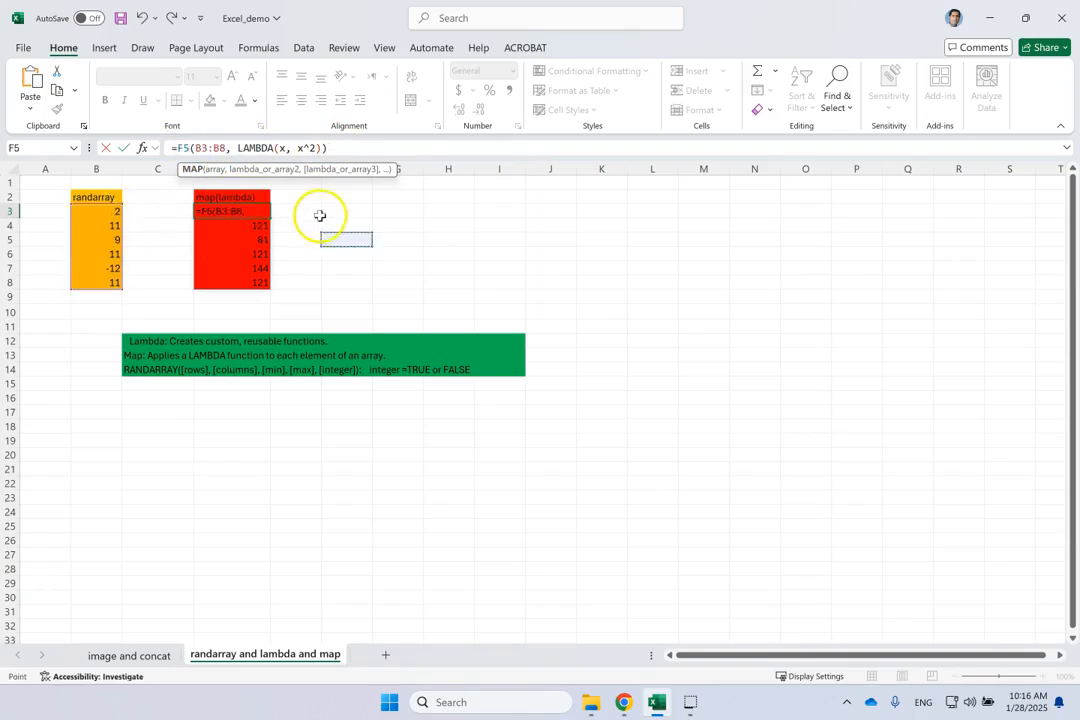
key(Escape)
text(')
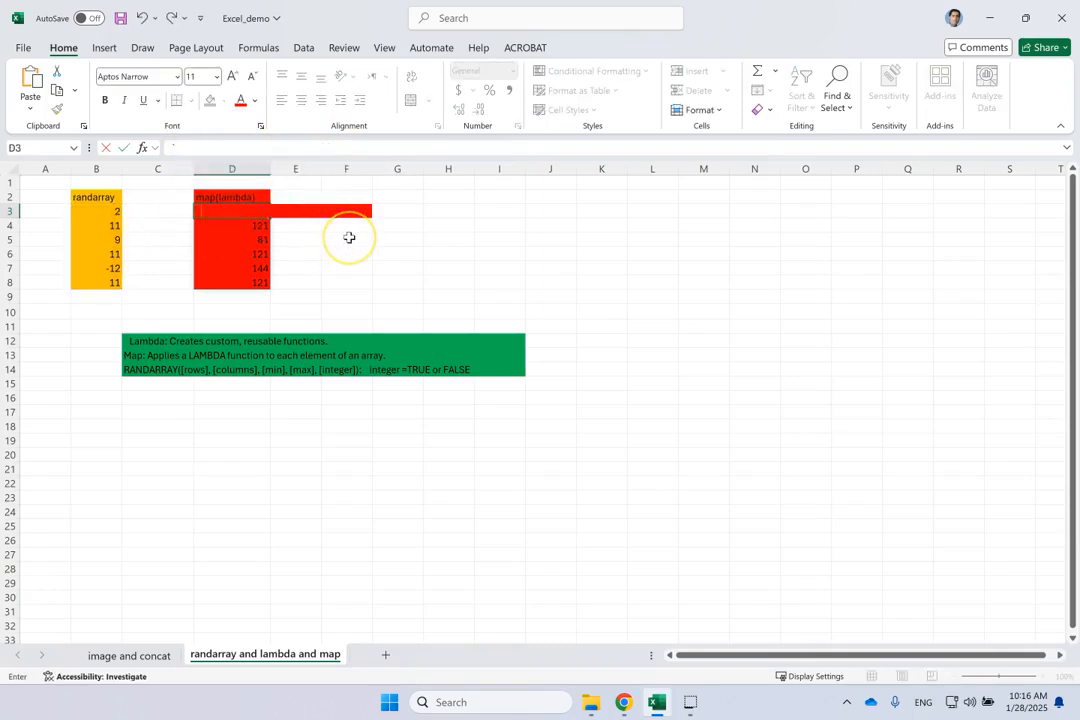
key(Escape)
click(349, 237)
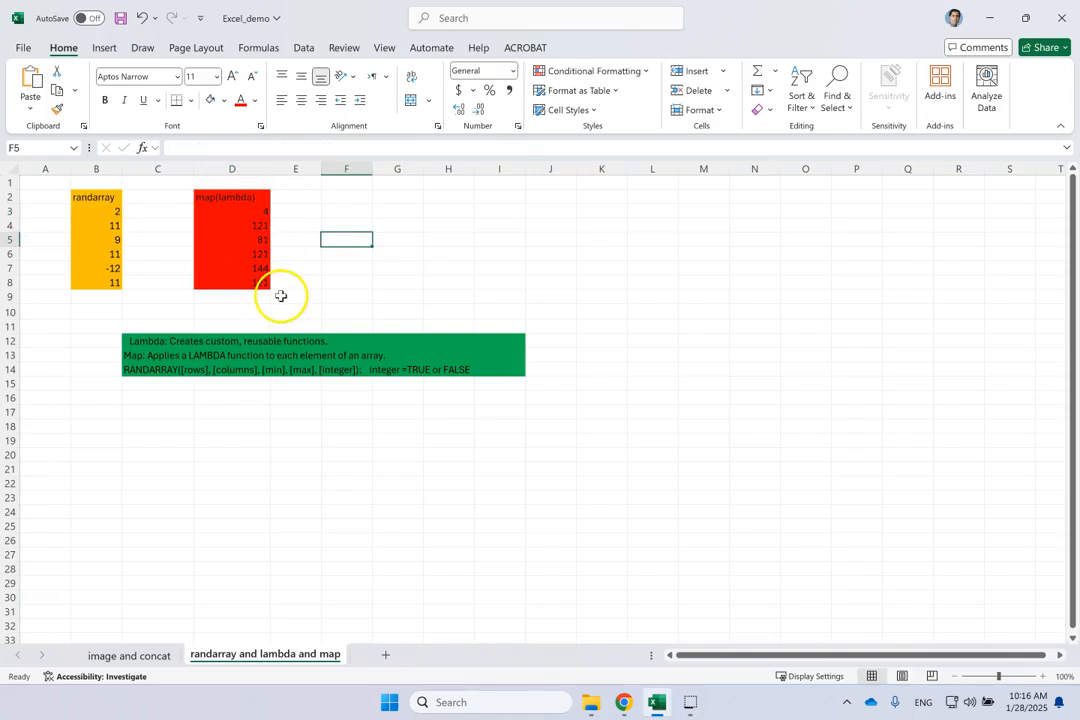
Step: Change the LAMBDA expression in D3's MAP formula to x^2-2*x+6 and recalculate the sheet
click(245, 209)
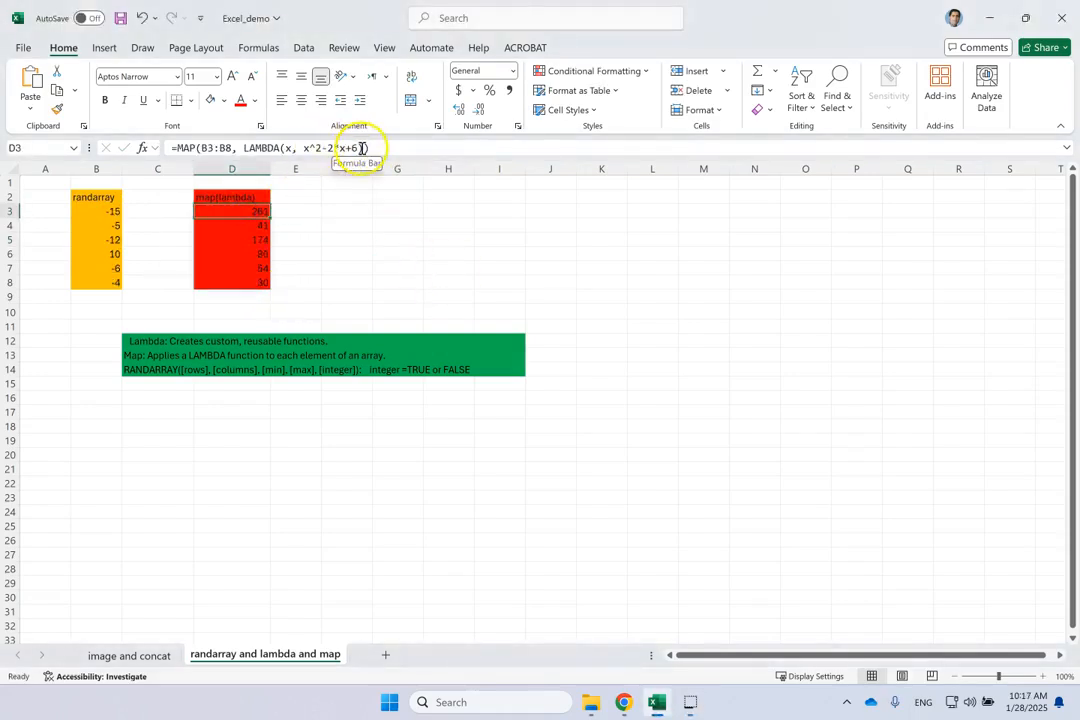
click(374, 256)
key(F9)
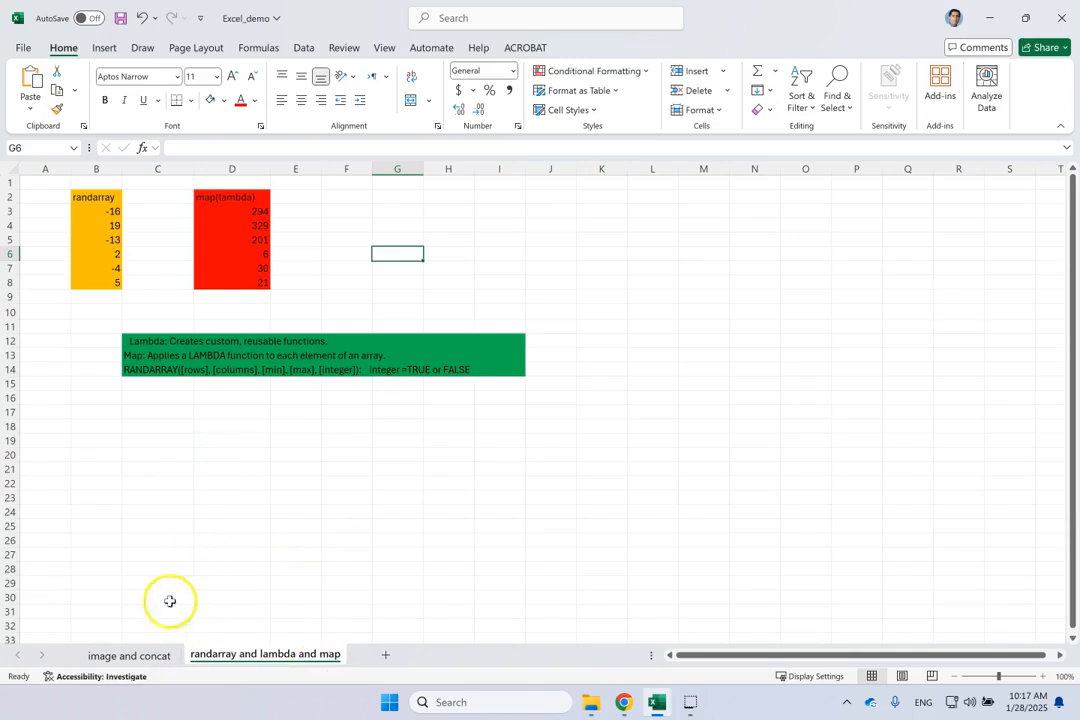
Step: Return to the "image and concat" sheet and select the empty cell I4
click(137, 654)
click(850, 358)
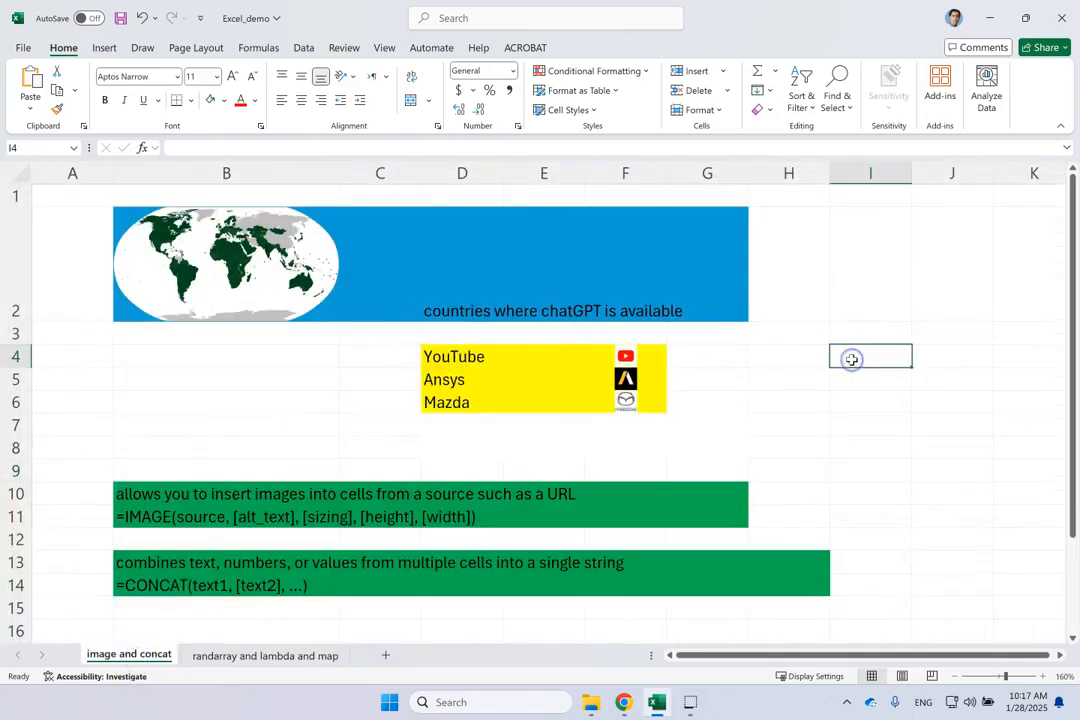